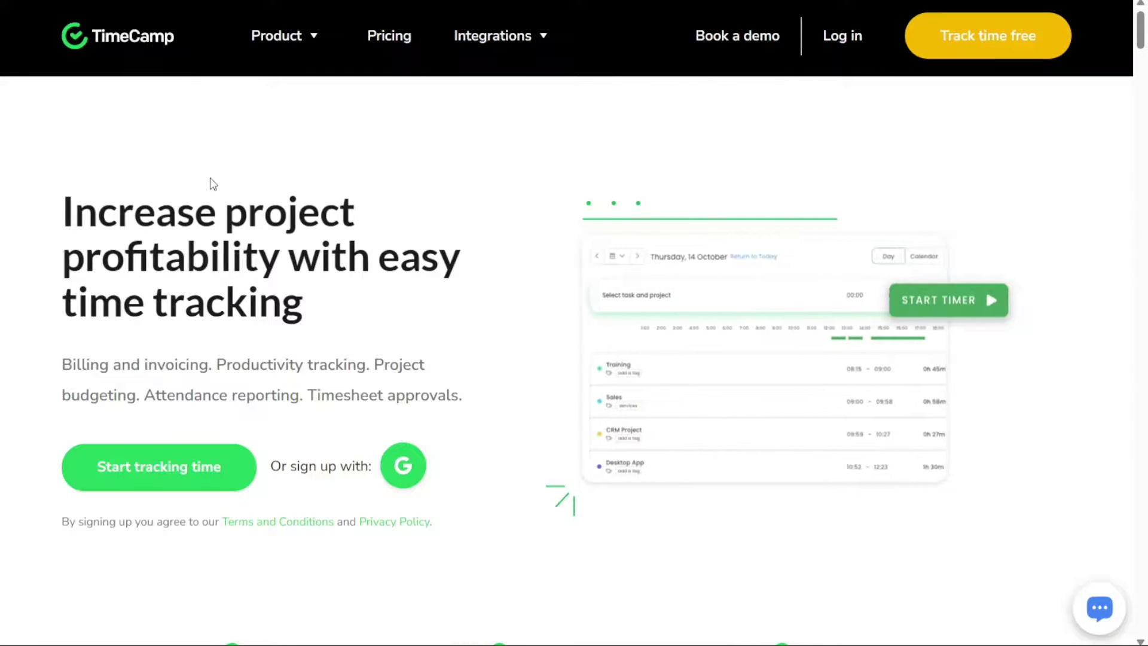
Step: Expand the 2023 JotForm beginners tutorial's description to reveal its date and sign-up link
left_click(314, 40)
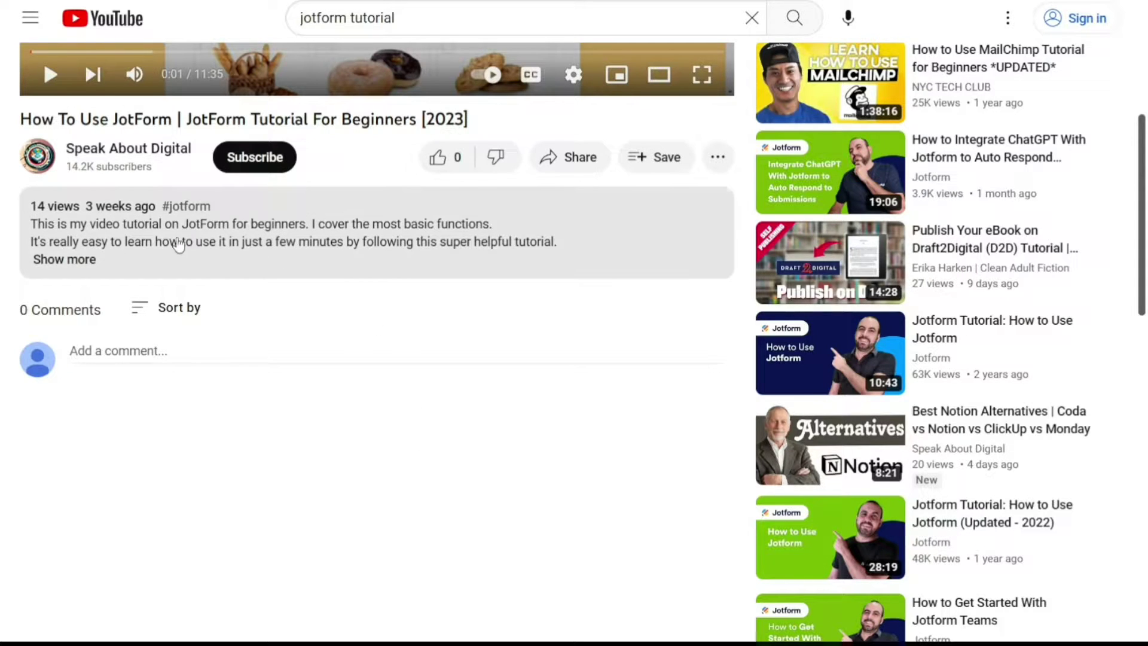
Step: Expand the video description, then enter an e-mail and password on TimeCamp's Sign up page
left_click(77, 261)
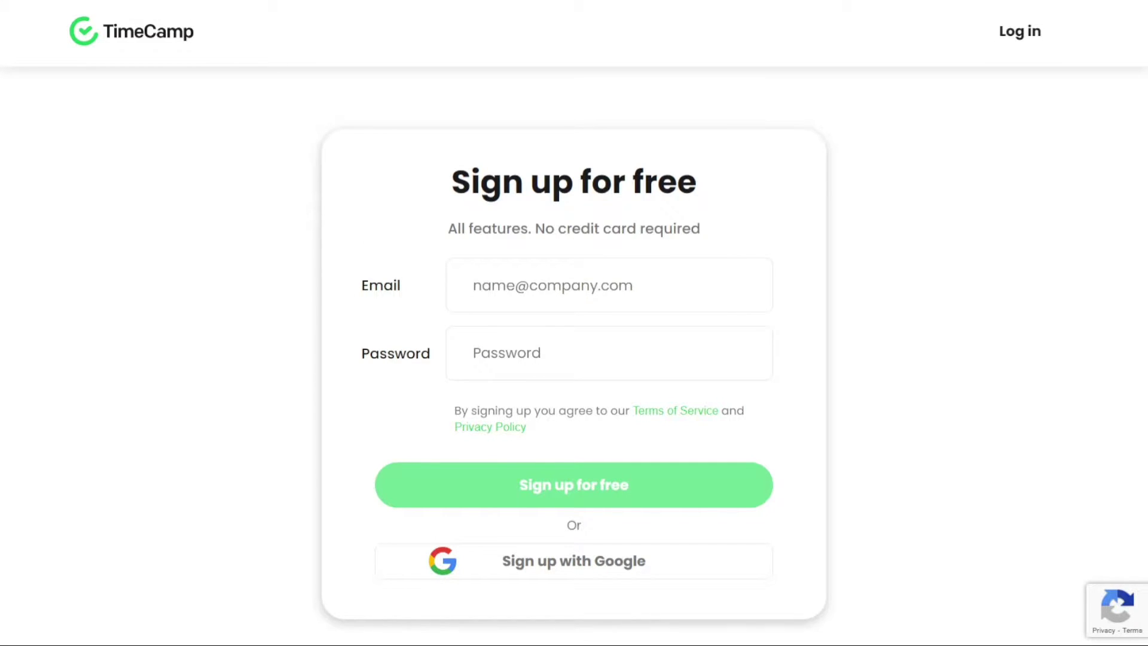
left_click(543, 301)
left_click(502, 344)
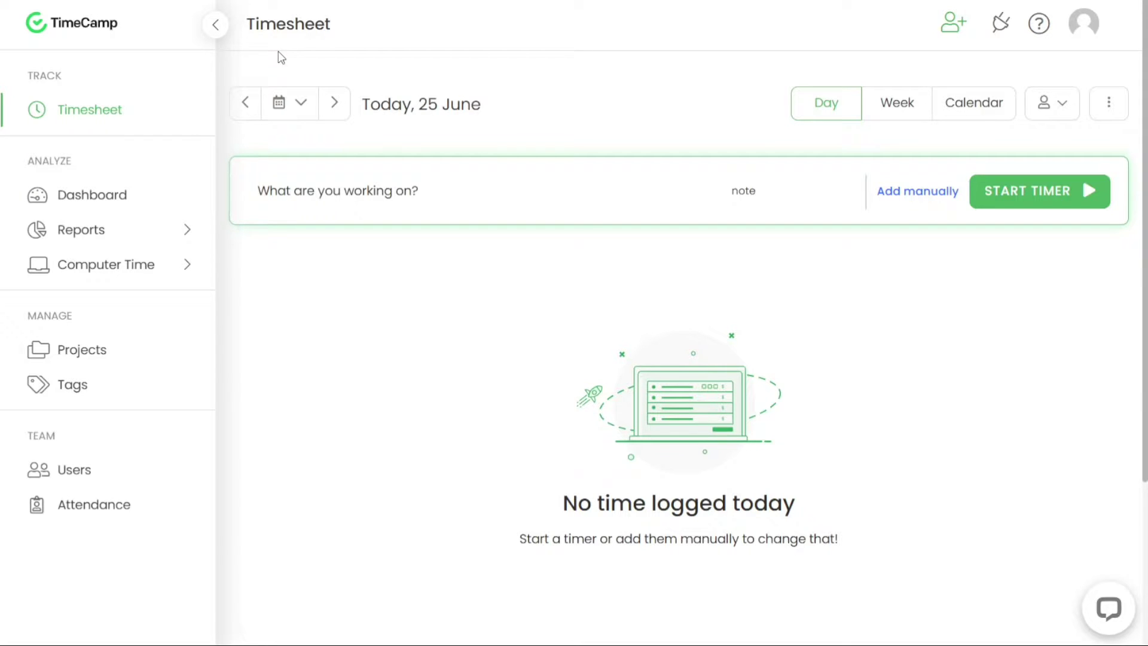
left_click(100, 189)
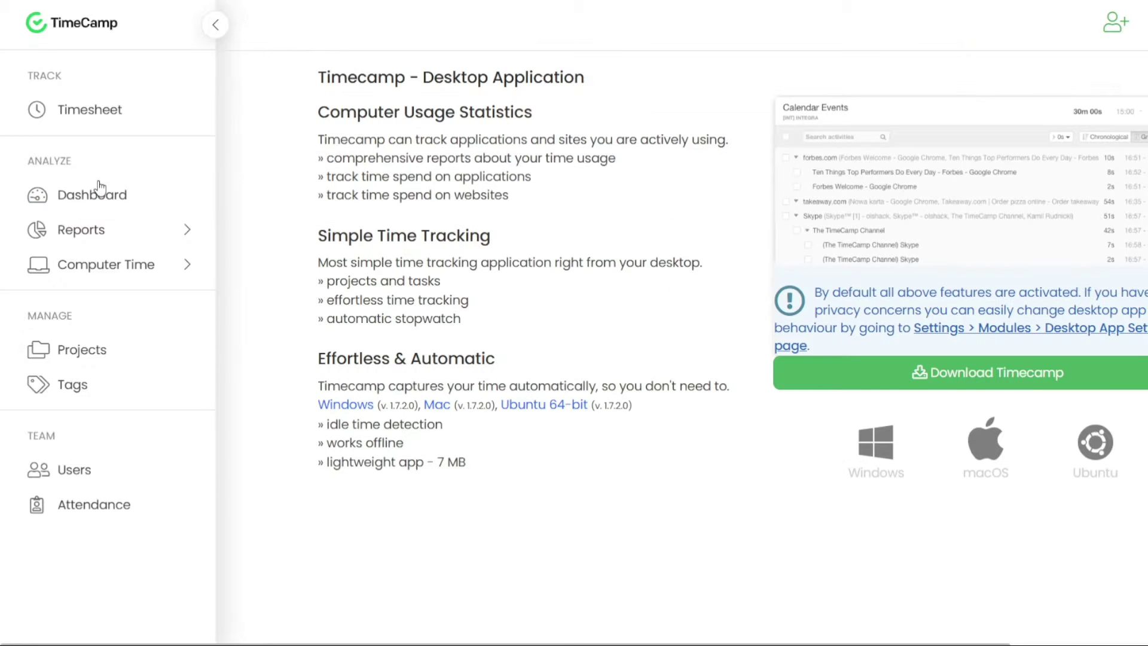
left_click(107, 117)
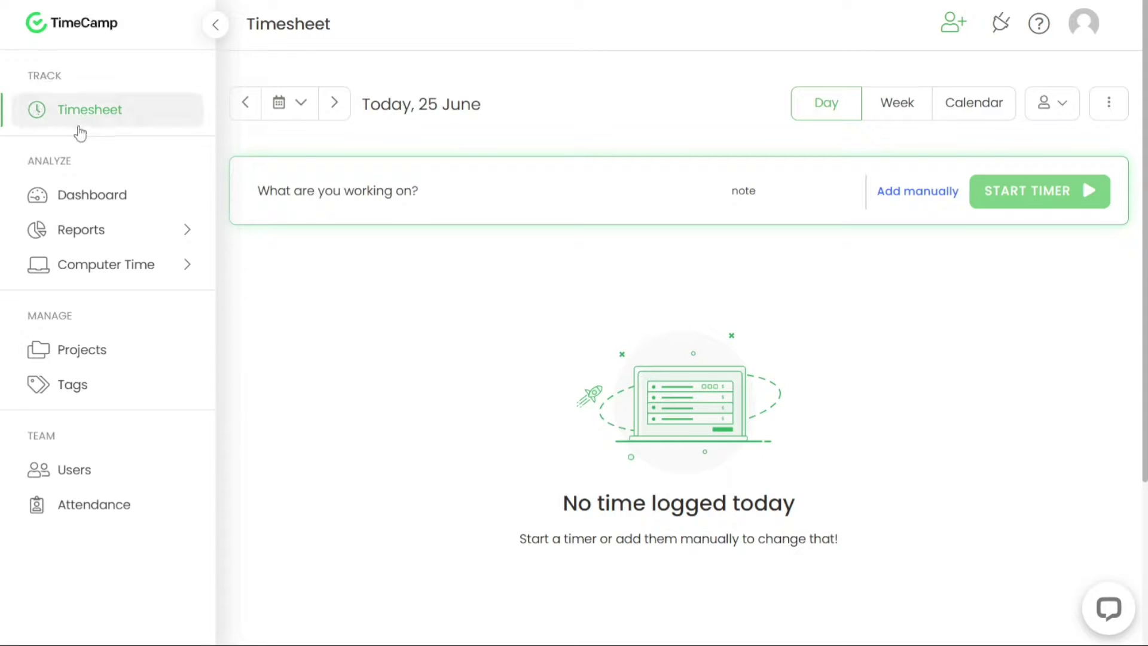
left_click(96, 242)
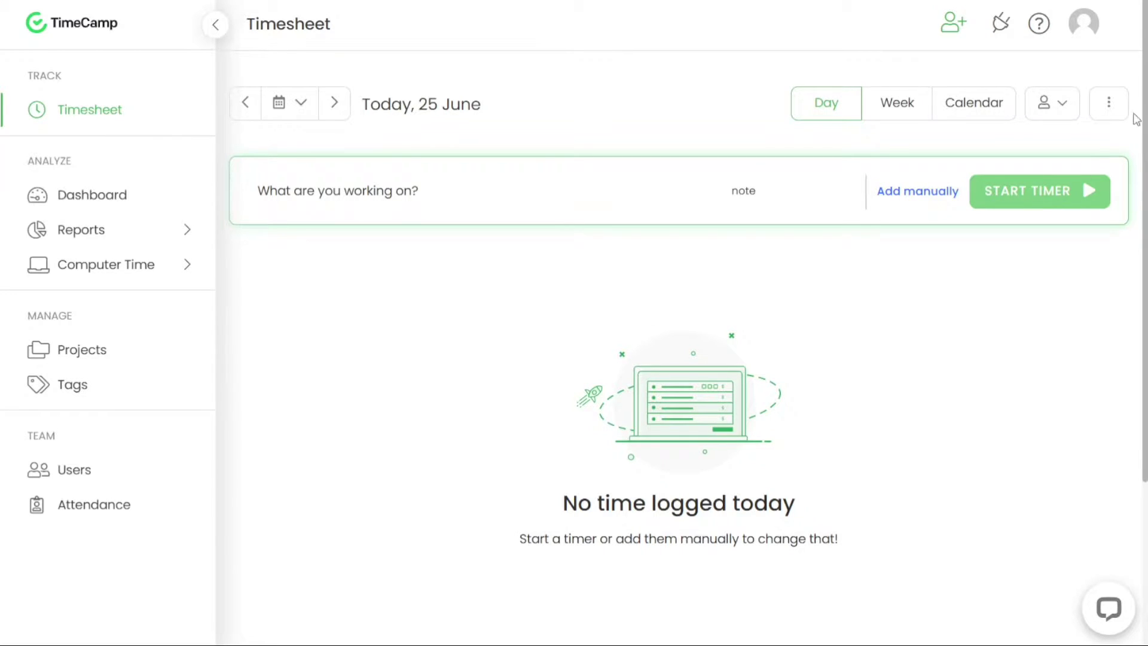
left_click(1110, 107)
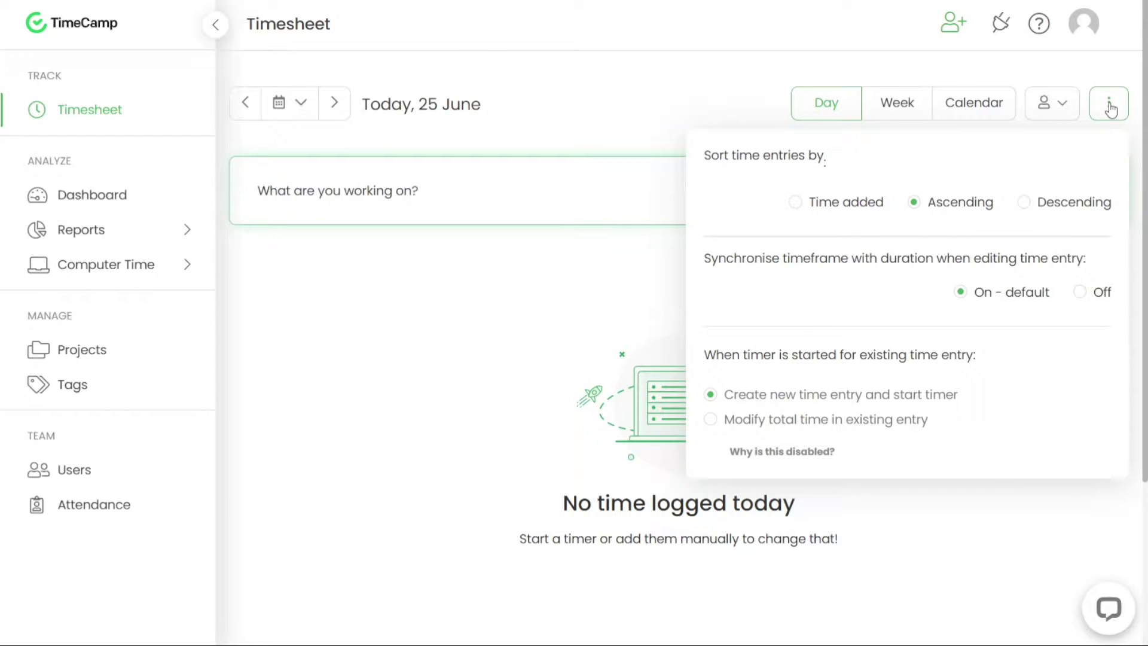
left_click(1110, 109)
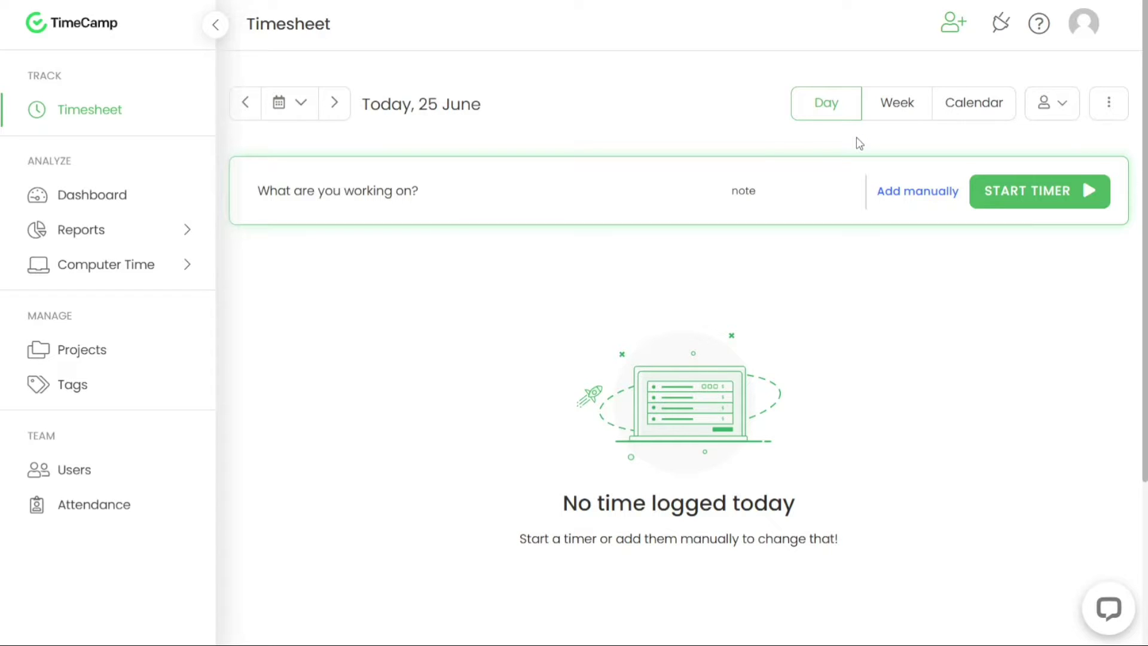
Step: Switch the timesheet to Week, then to the Calendar layout for 19–25 June 2023
left_click(895, 115)
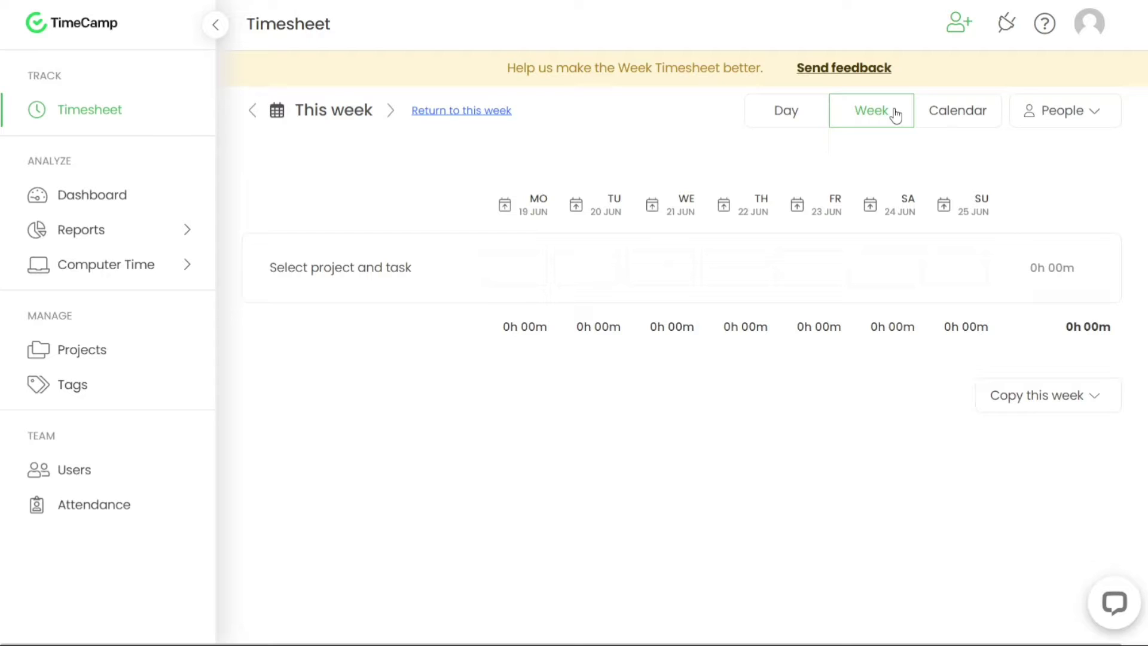
left_click(944, 115)
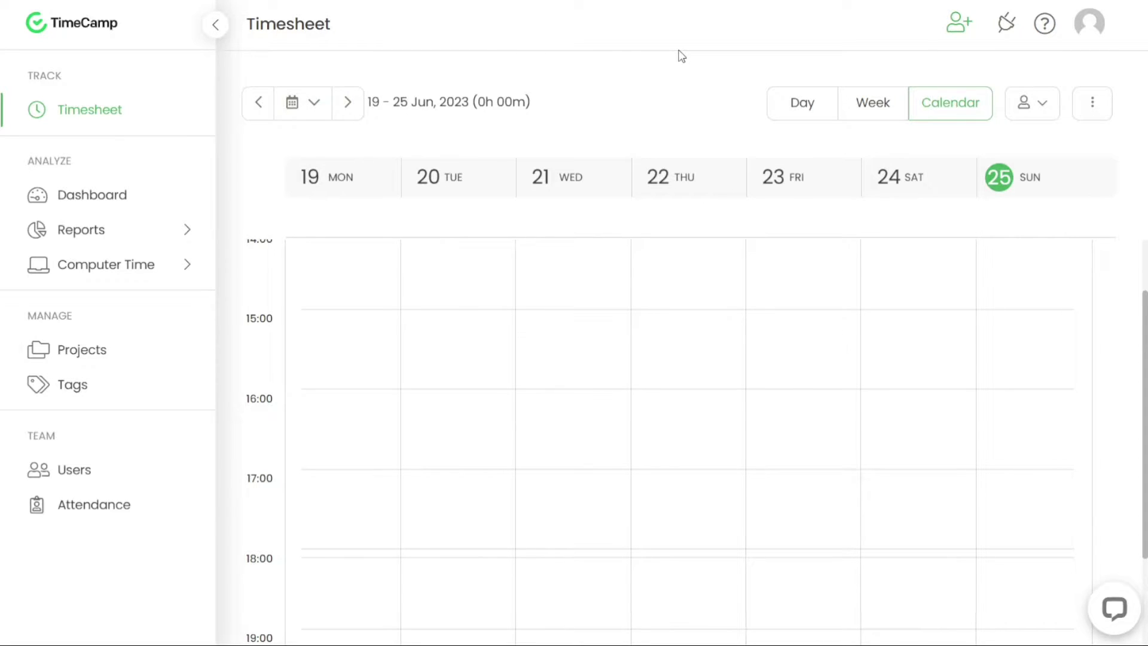
Step: Check the people selector, then show the calendar settings with 15-minute rounding and timeframe sync
left_click(1043, 108)
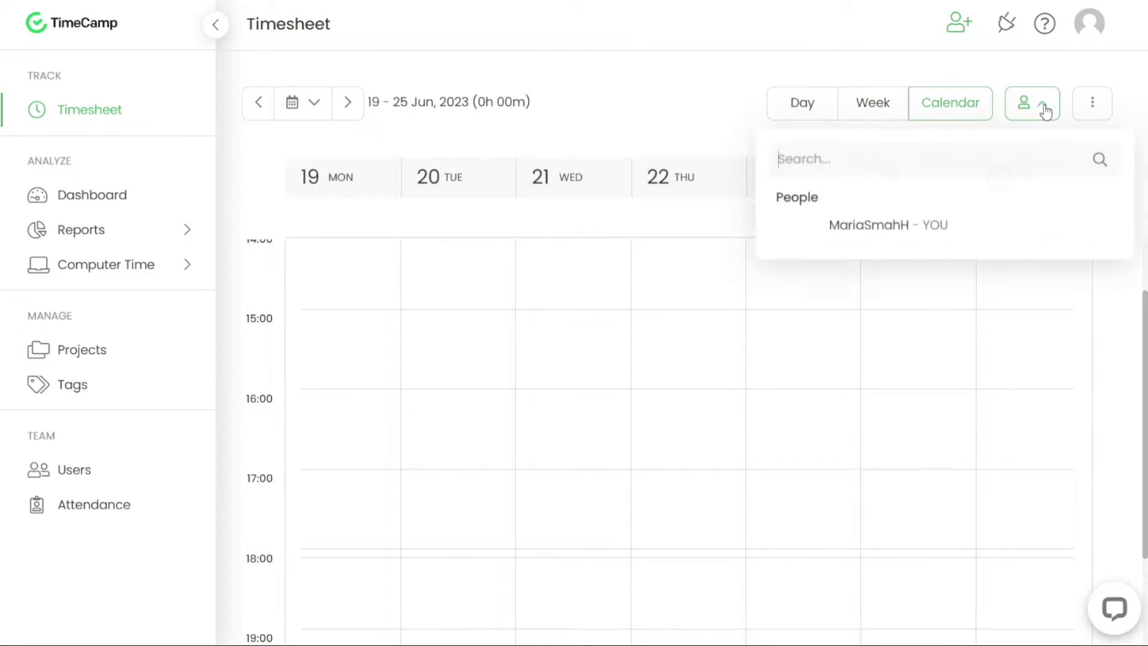
left_click(1090, 106)
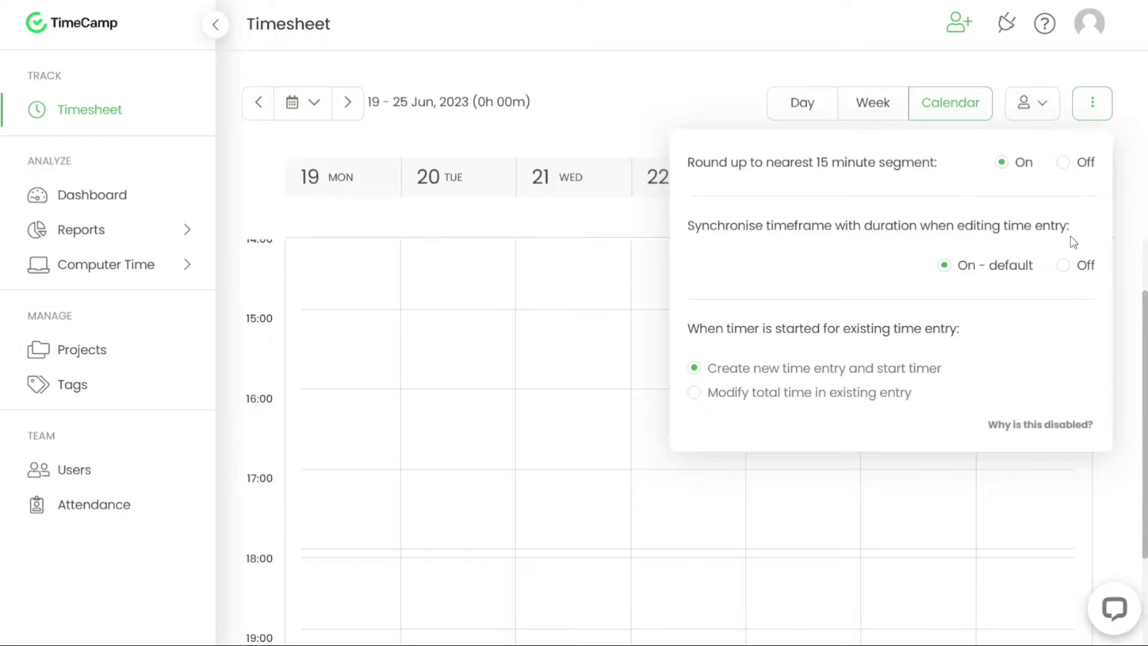
Step: Go to the Dashboard, showing the desktop app download page for Windows, Mac and Ubuntu
left_click(136, 209)
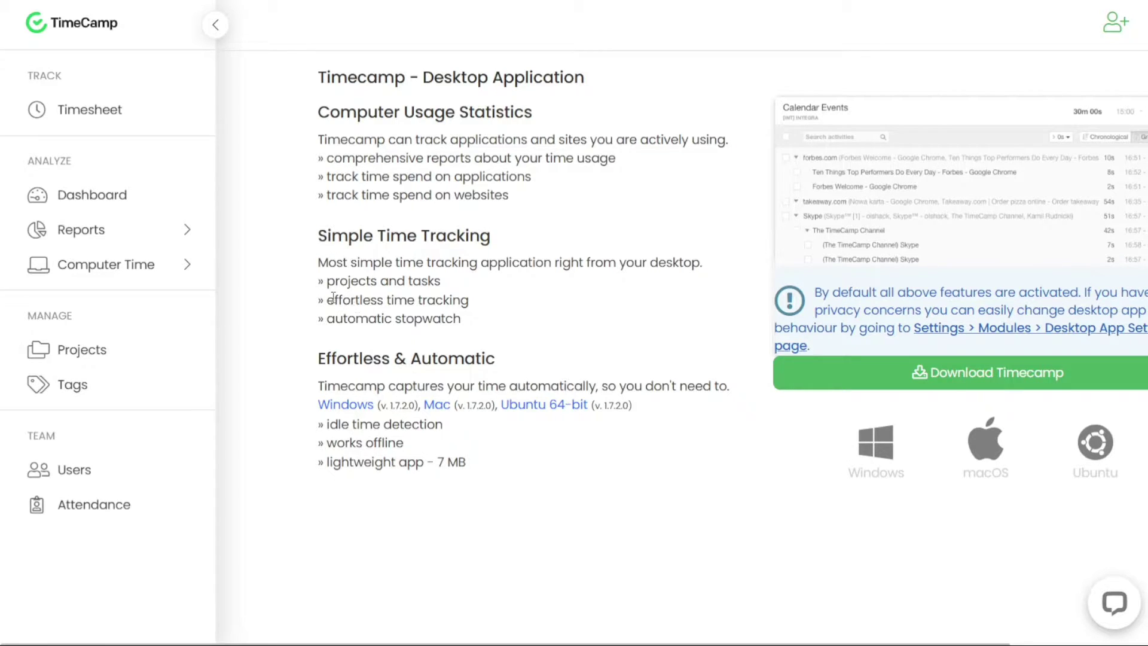
Step: Pick the Summary time report from the Reports list, then bring the report list back
left_click(192, 233)
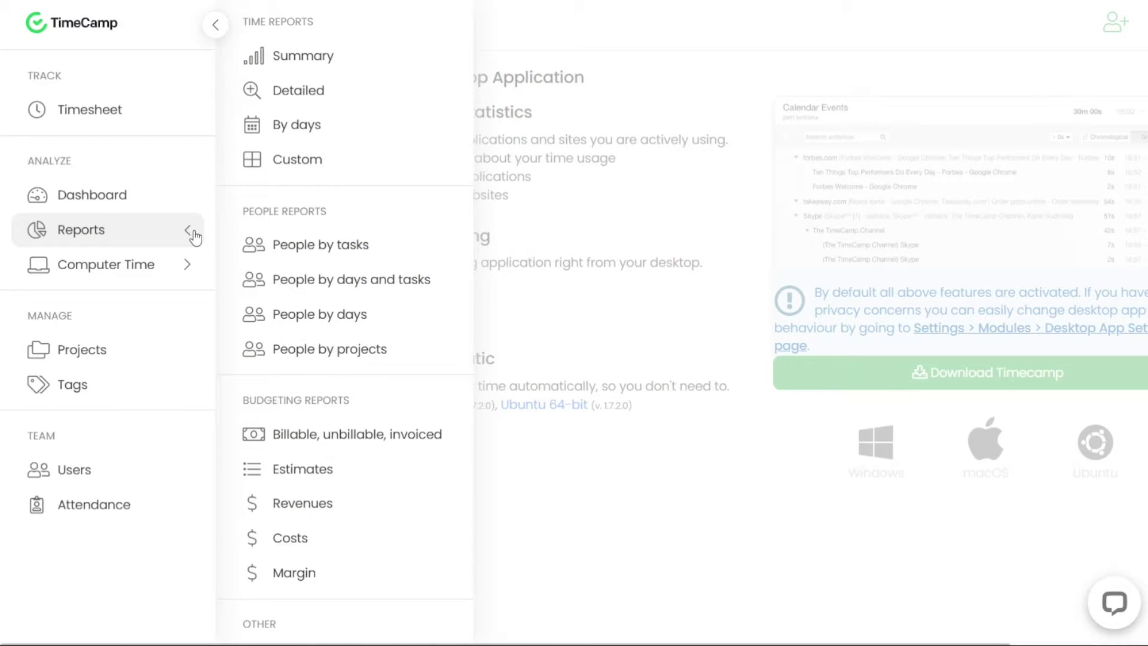
left_click(346, 66)
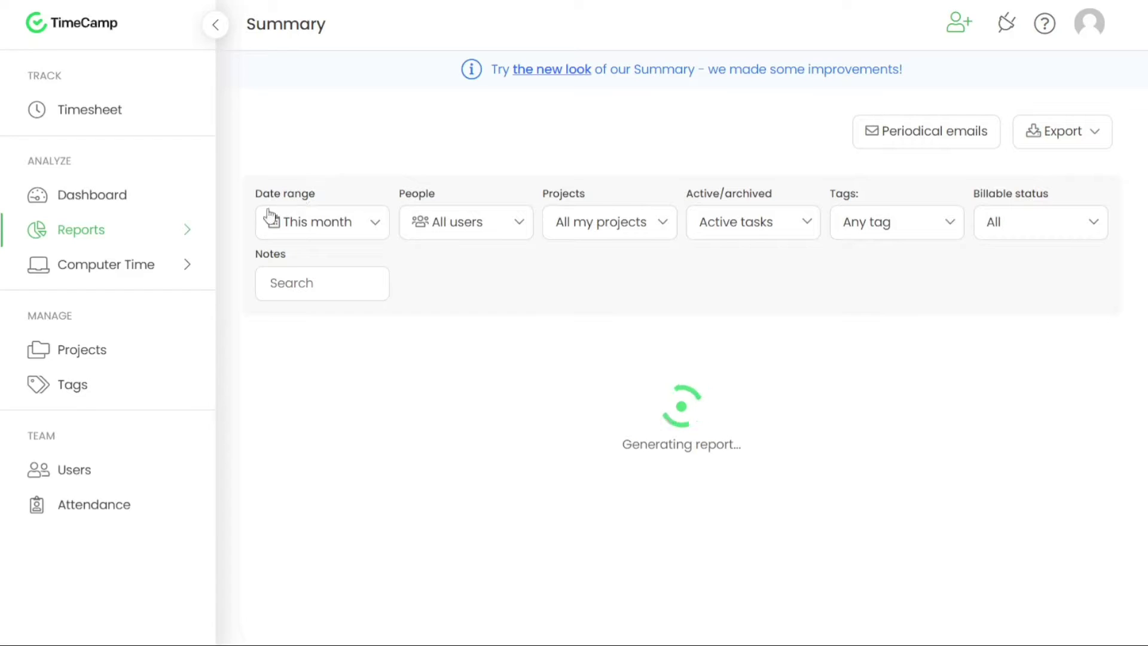
left_click(184, 237)
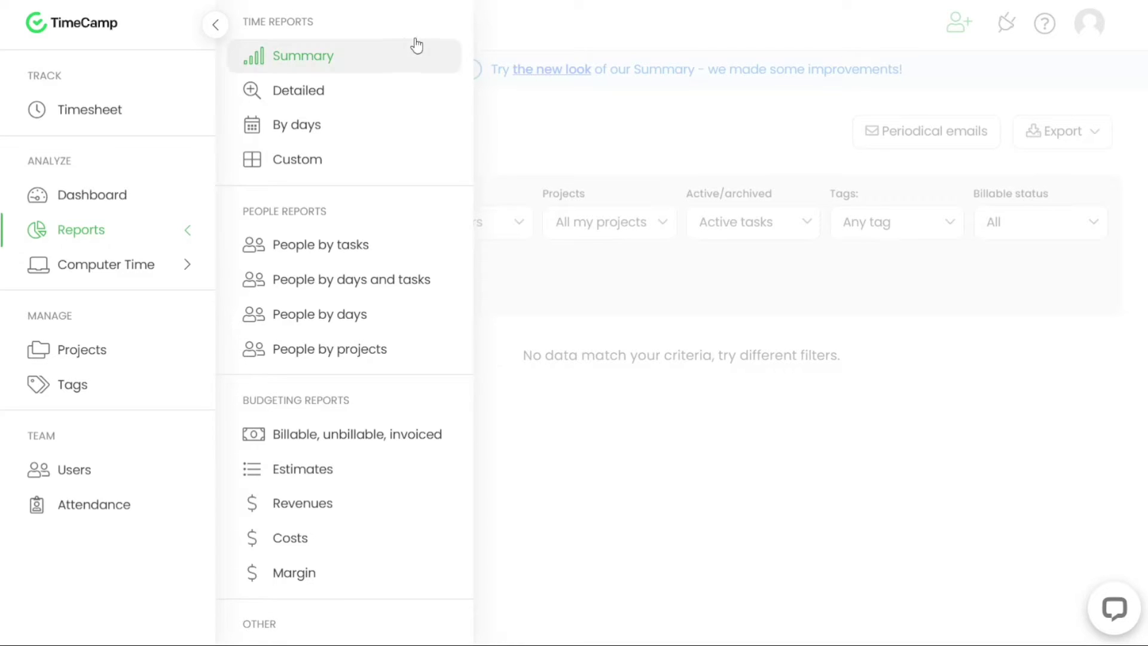
Step: Close the report list, glance at the Projects filter, and show the active/archived tasks choices
left_click(525, 39)
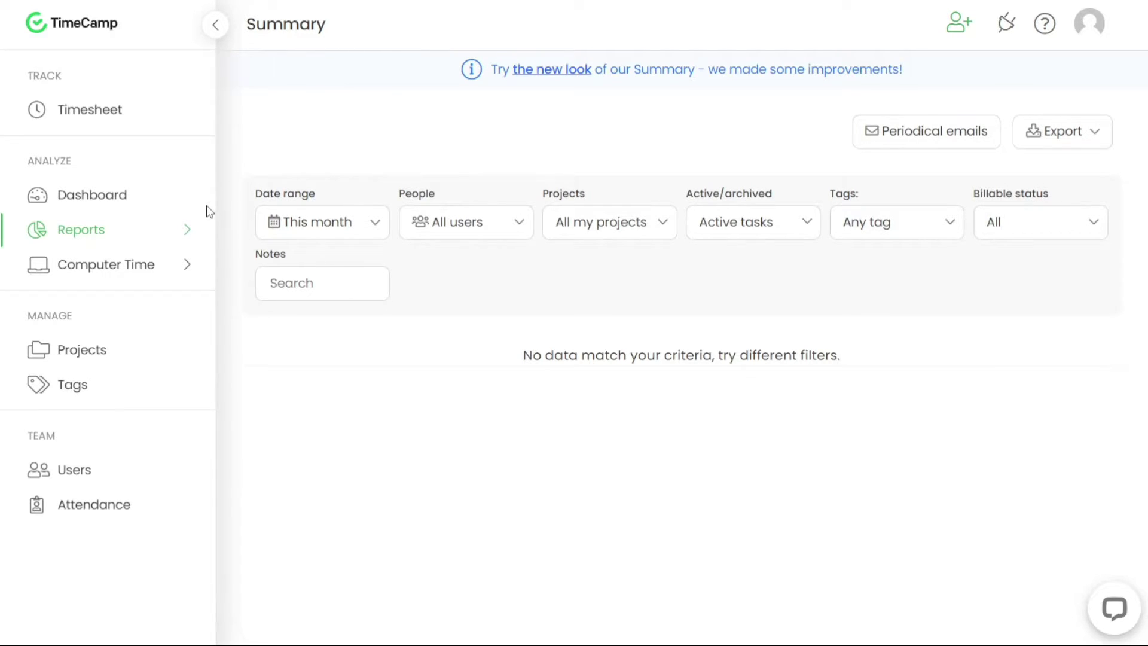
left_click(579, 224)
left_click(692, 467)
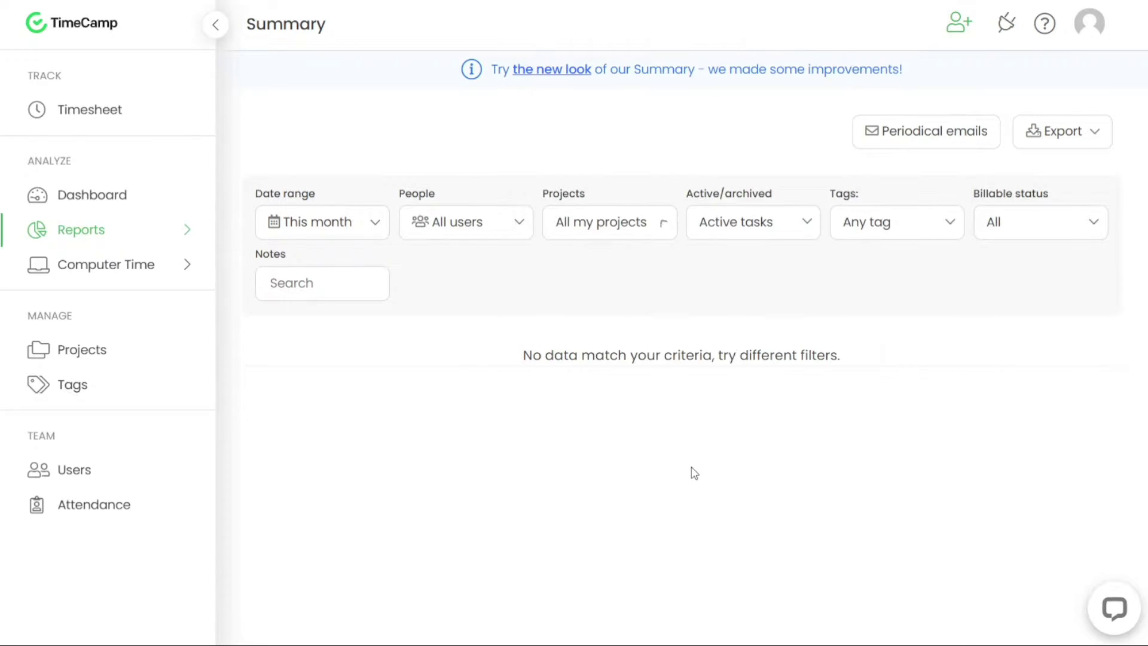
left_click(758, 227)
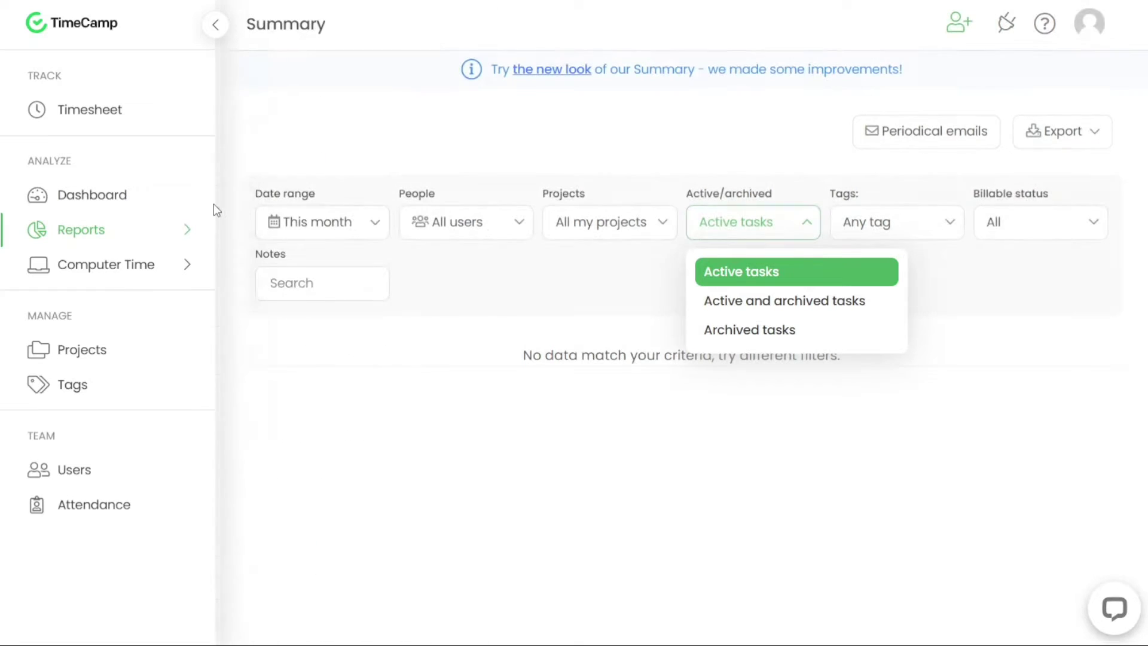
mouse_move(174, 229)
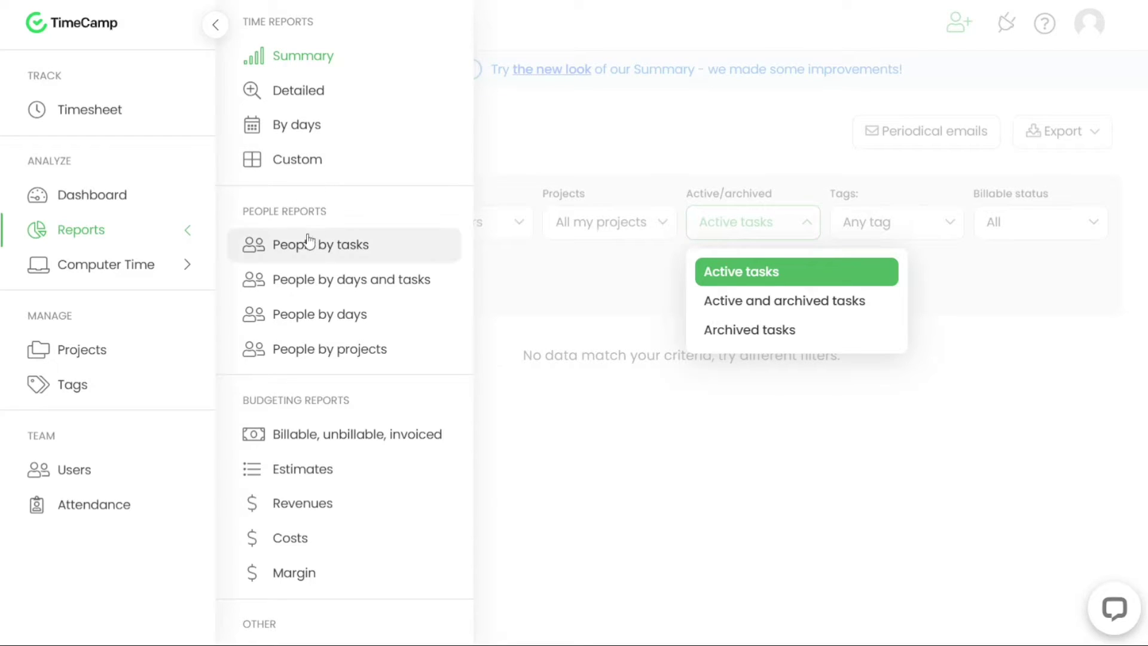
Step: Switch to the People By Tasks report, check its People filter, then reopen the report list
left_click(320, 256)
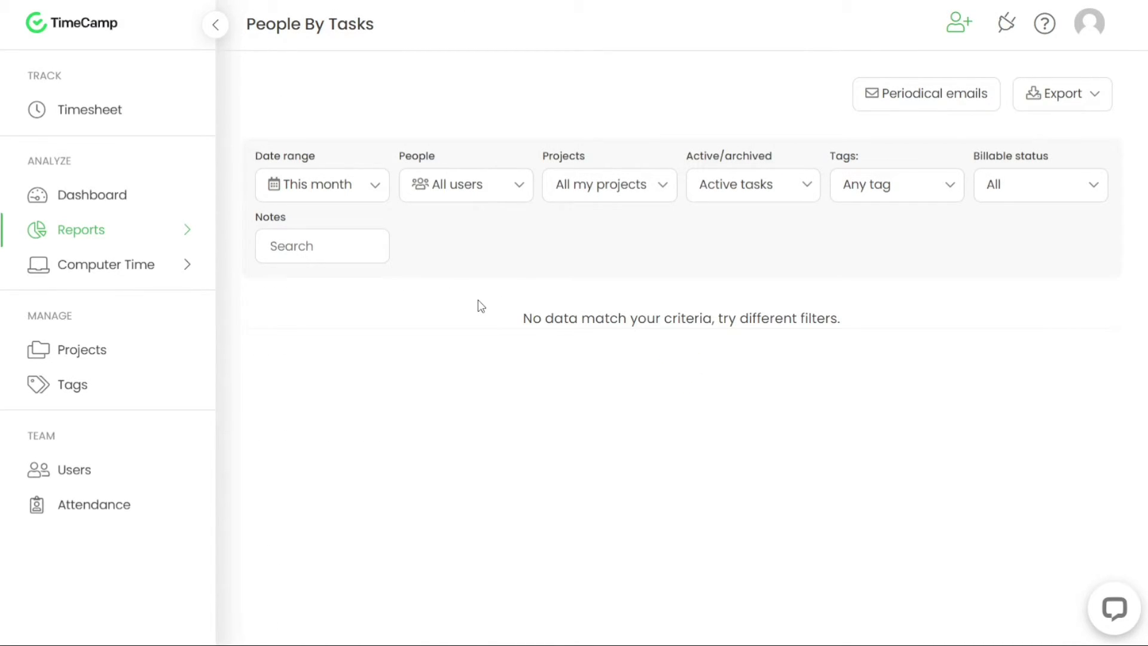
left_click(487, 193)
left_click(487, 193)
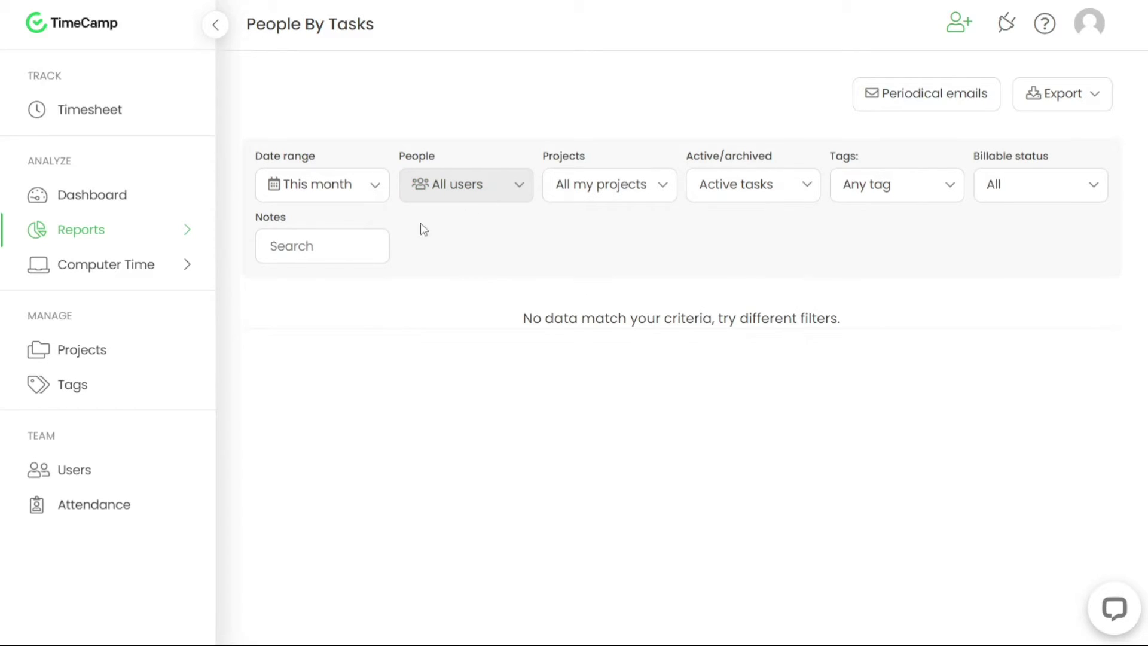
left_click(181, 241)
Step: Close the report list and show Computer Time reports: Away time, Activities, Timeline and others
mouse_move(123, 236)
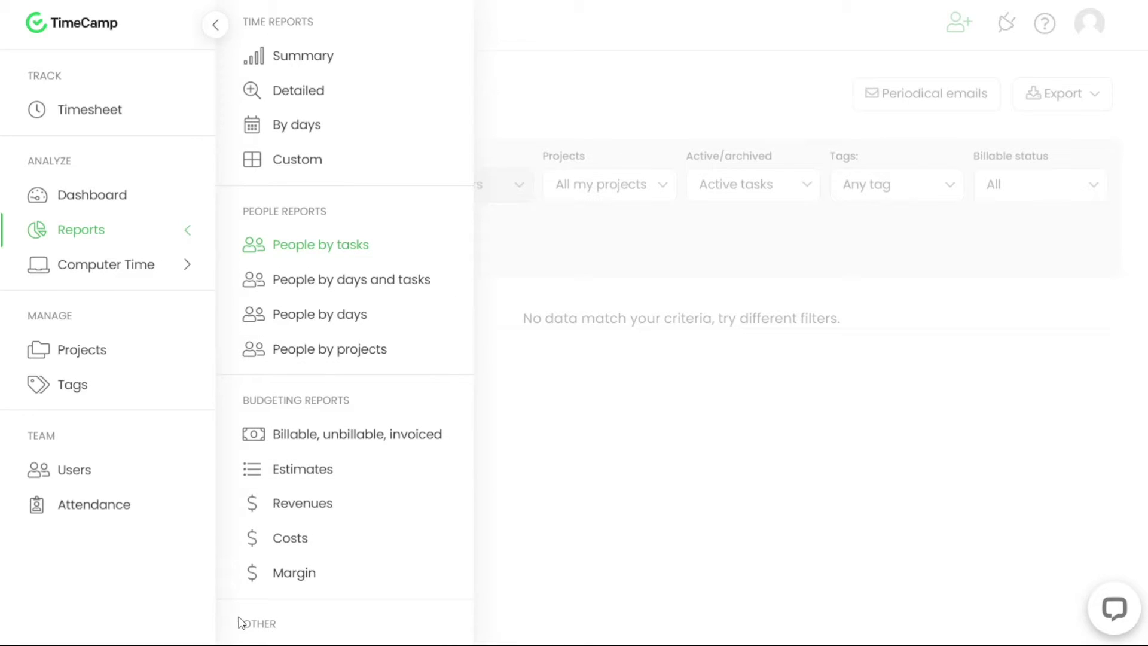
left_click_drag(241, 622, 60, 264)
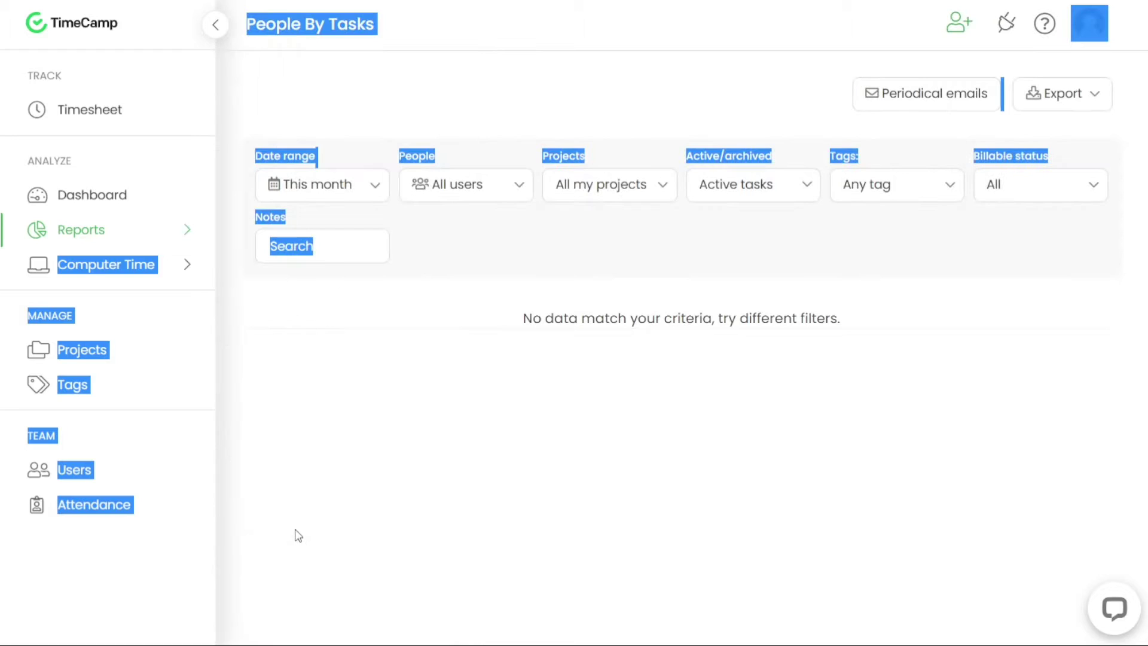
mouse_move(192, 230)
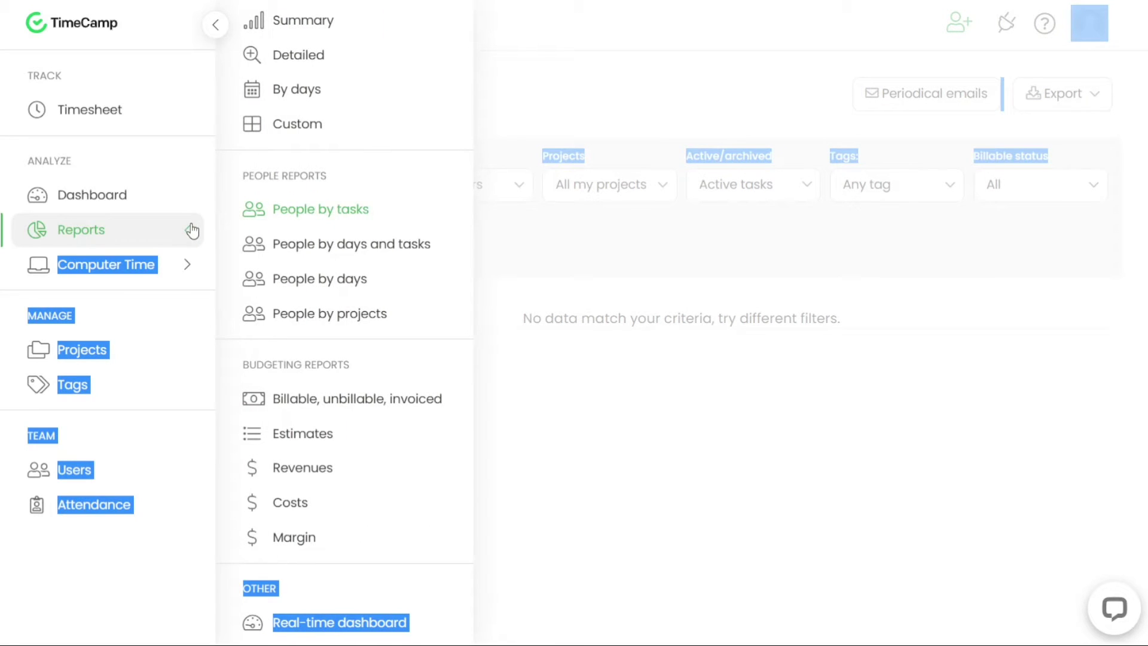
left_click(623, 612)
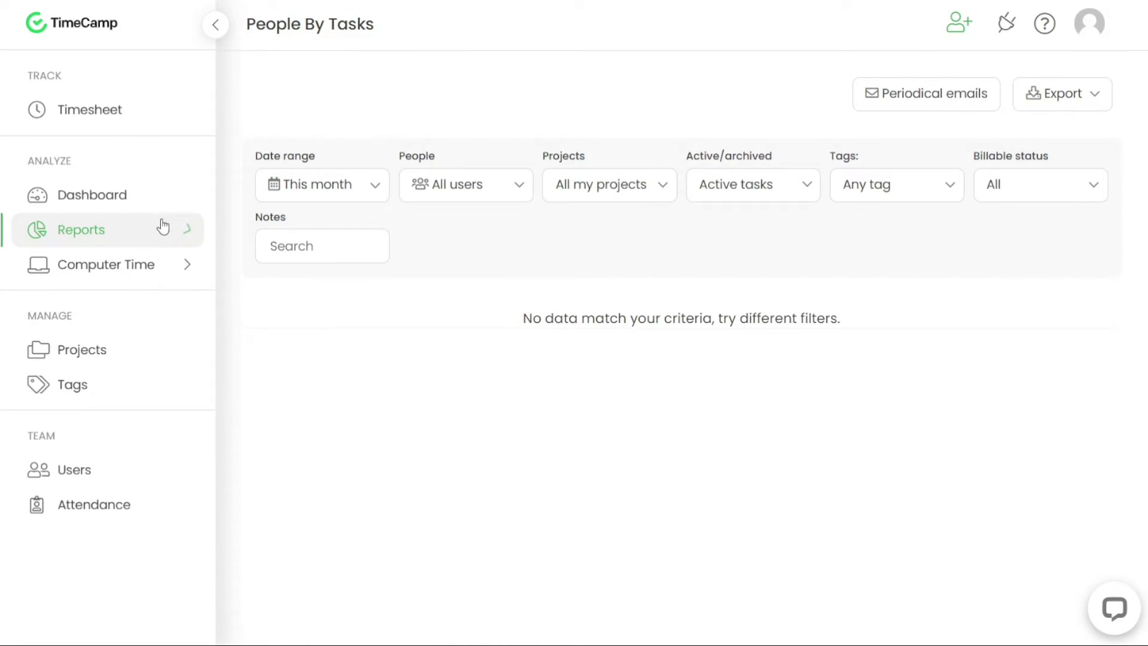
mouse_move(165, 226)
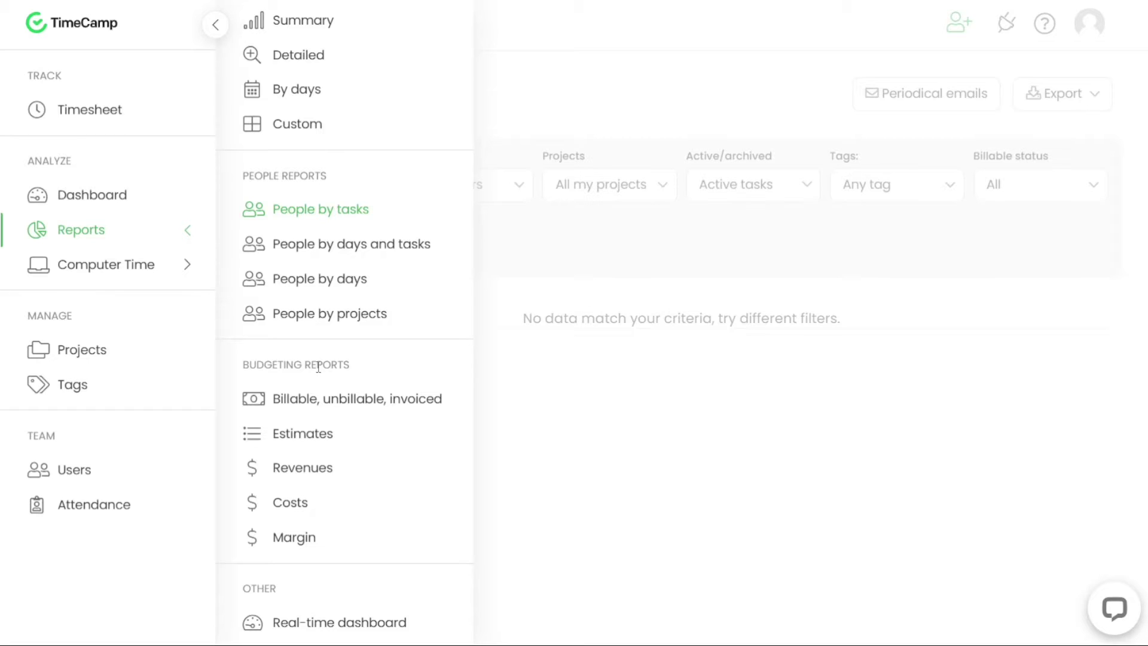
left_click(182, 280)
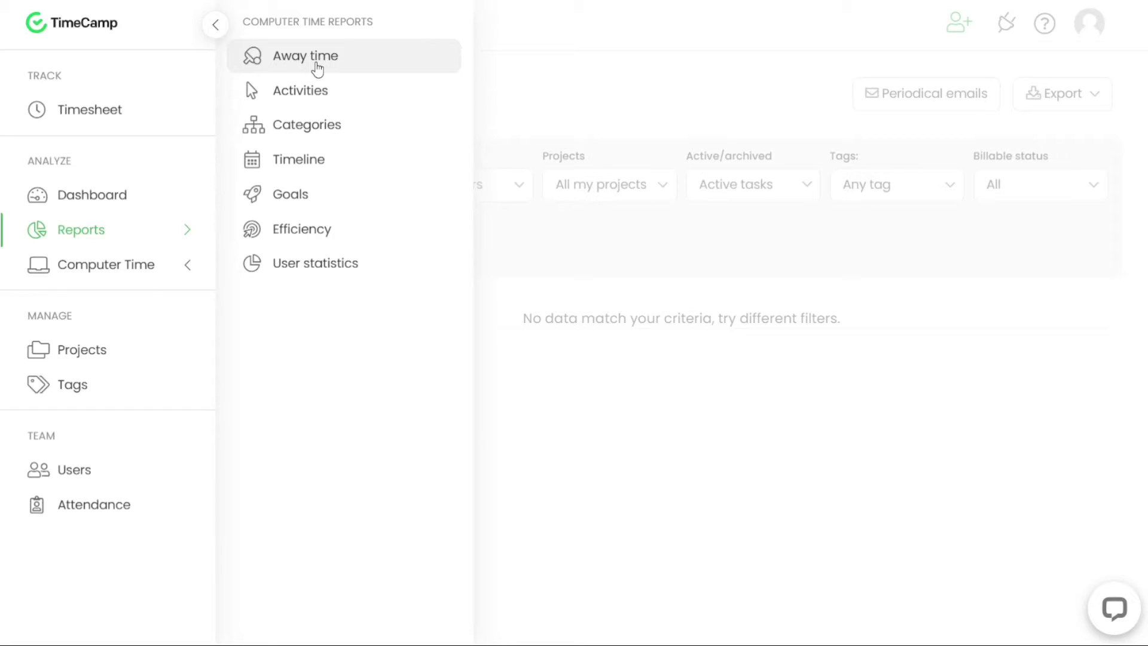
left_click(317, 69)
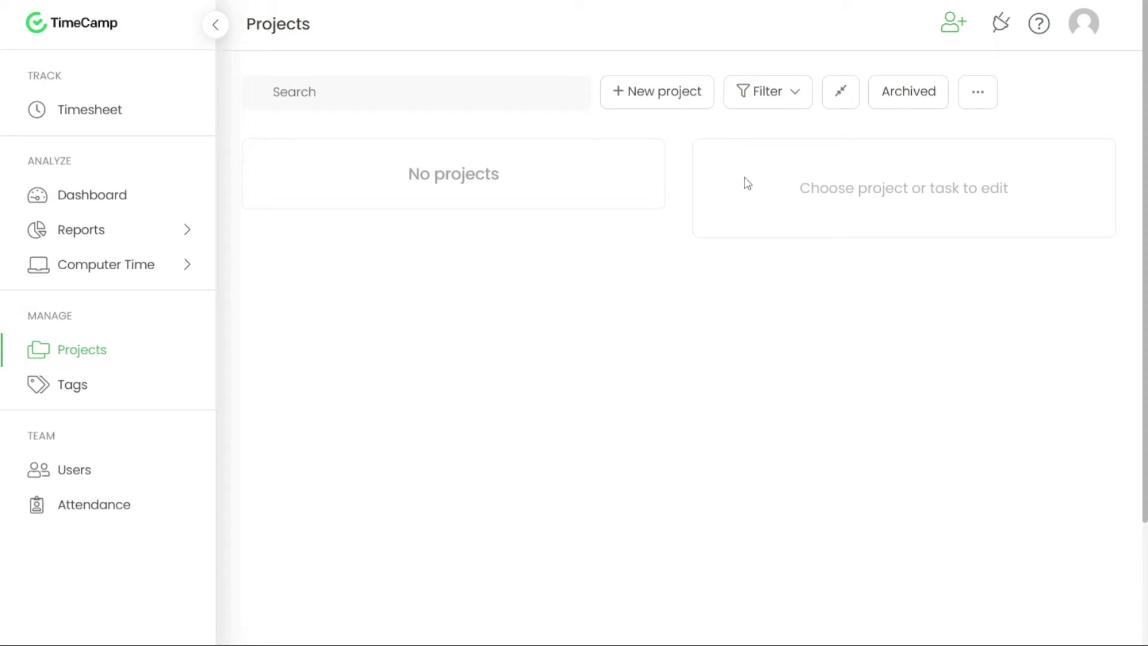
left_click(983, 96)
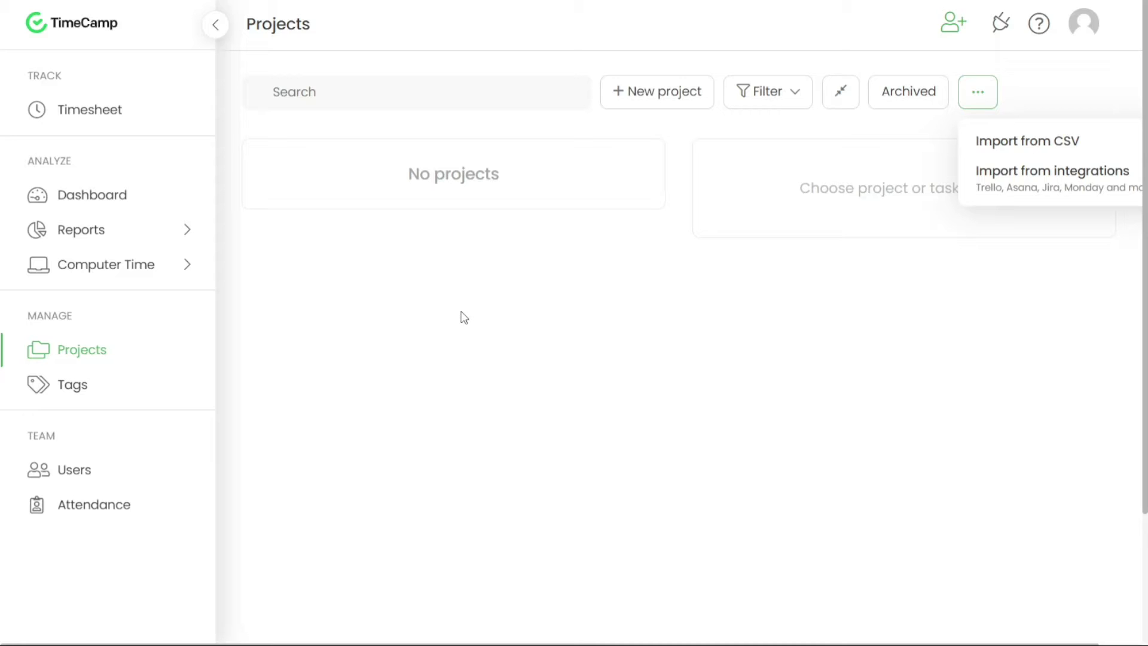
left_click(631, 323)
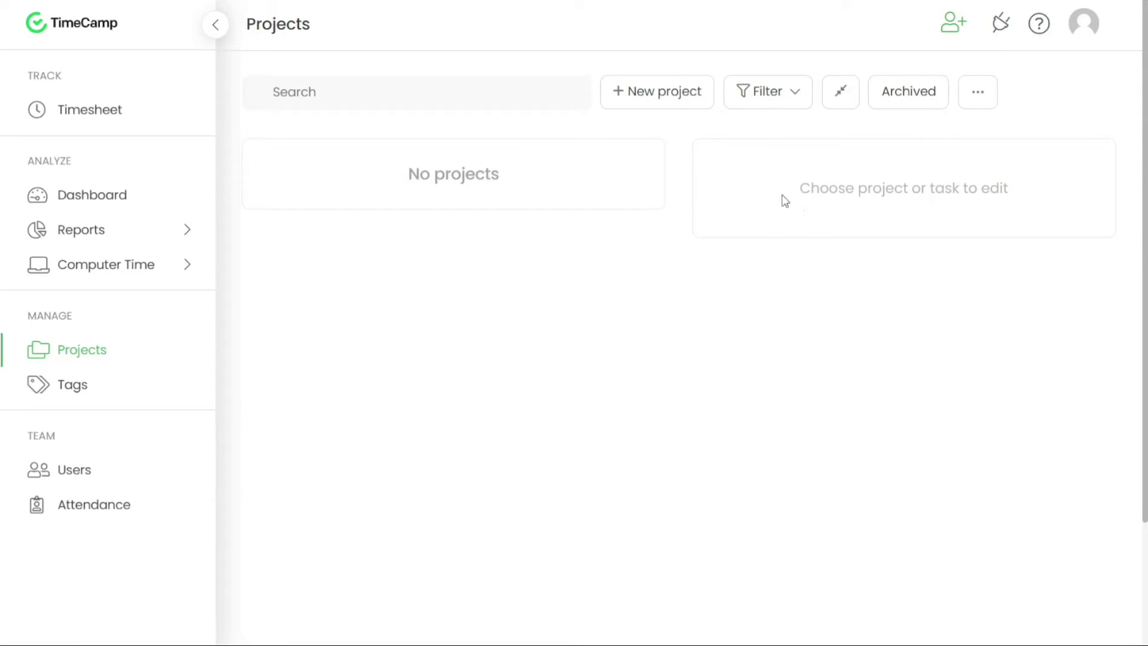
triple_click(903, 184)
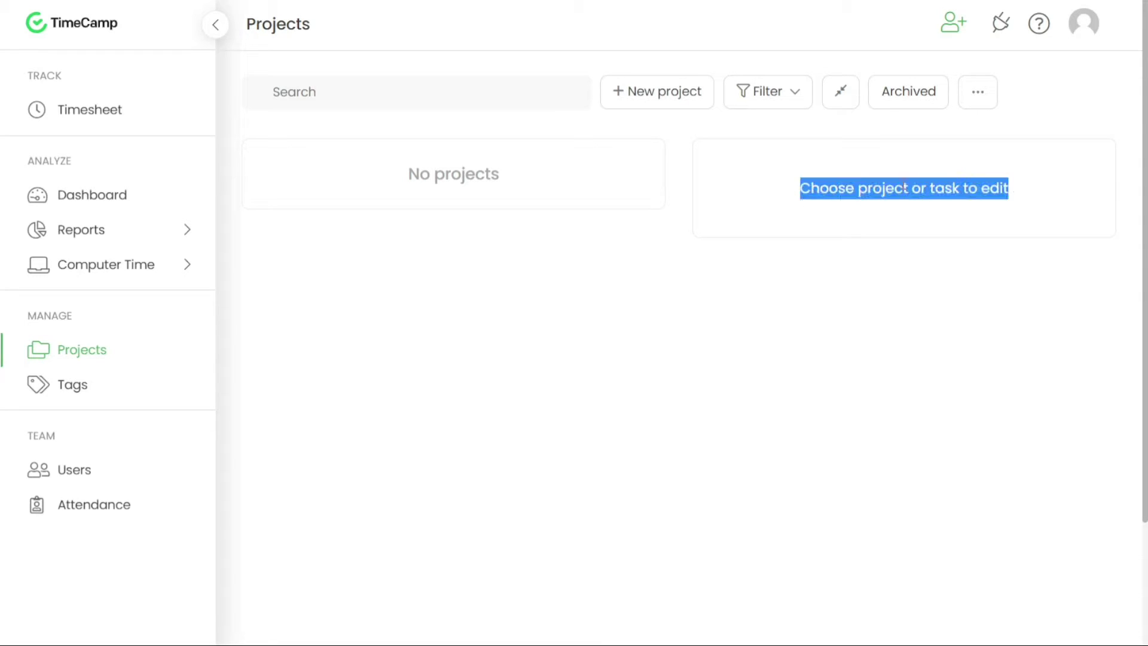
left_click(834, 301, "shift")
left_click(835, 301)
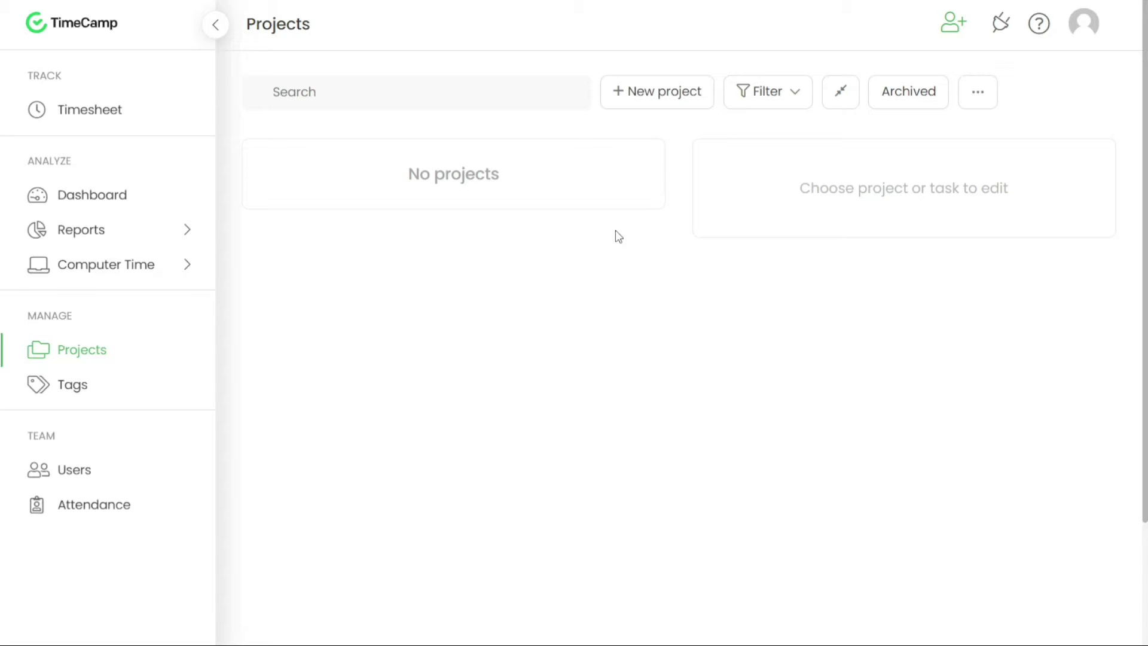
Step: Visit the Tags page, then the Users page listing one Administrator in the People group
left_click(113, 404)
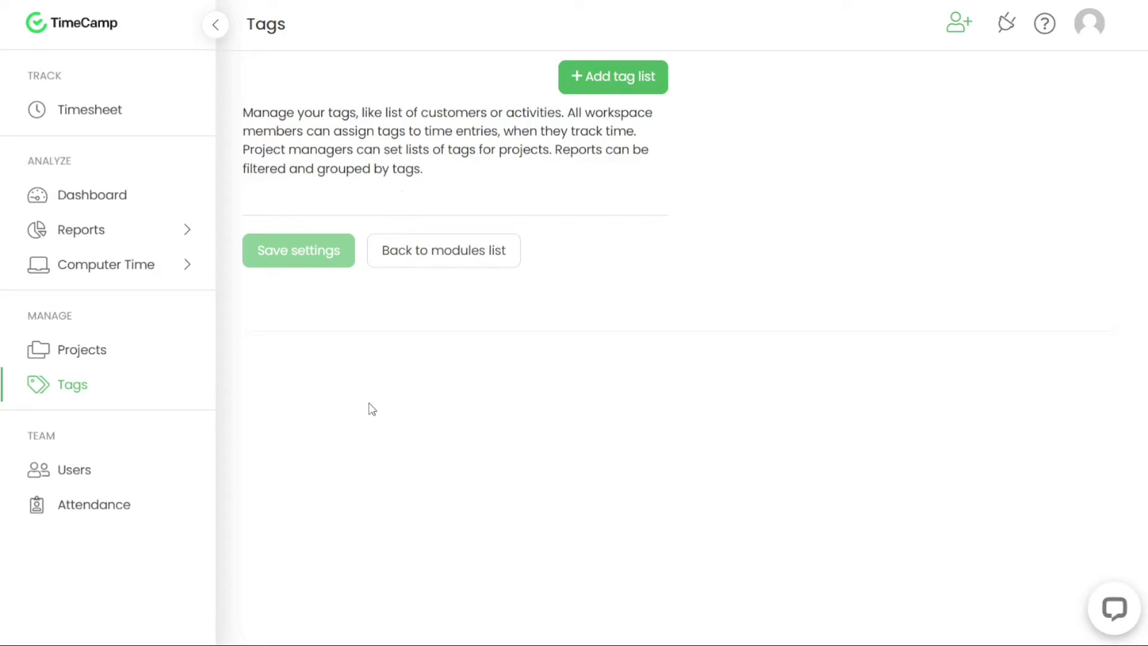
left_click(110, 466)
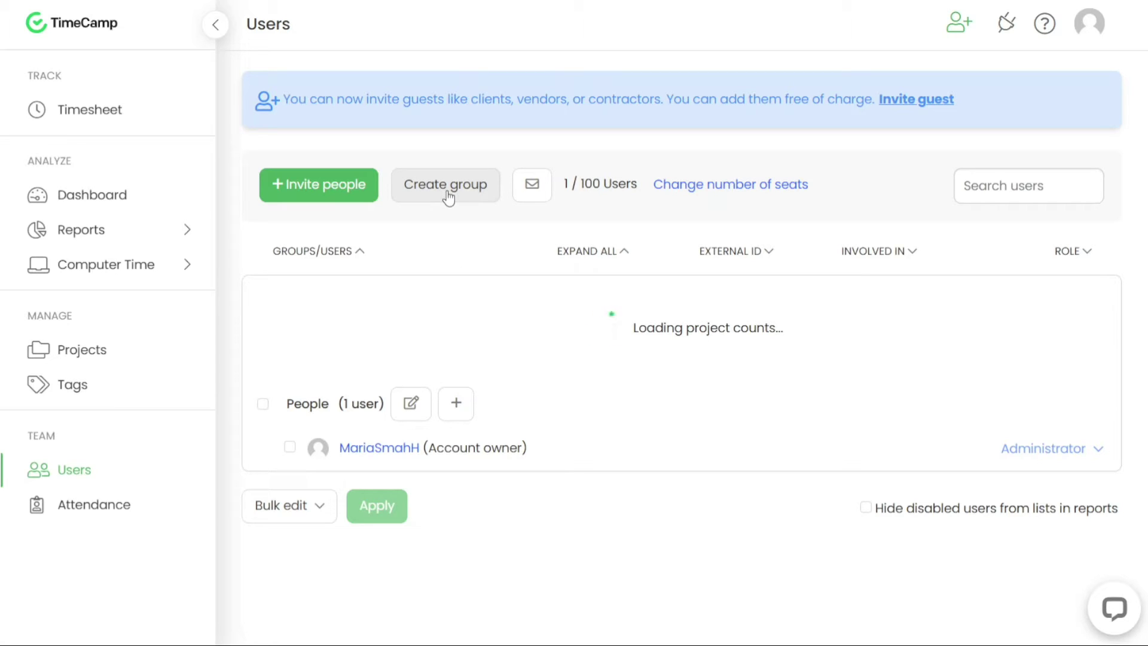
Step: Show this month's Attendance report and briefly view the Day type filter options
left_click(118, 519)
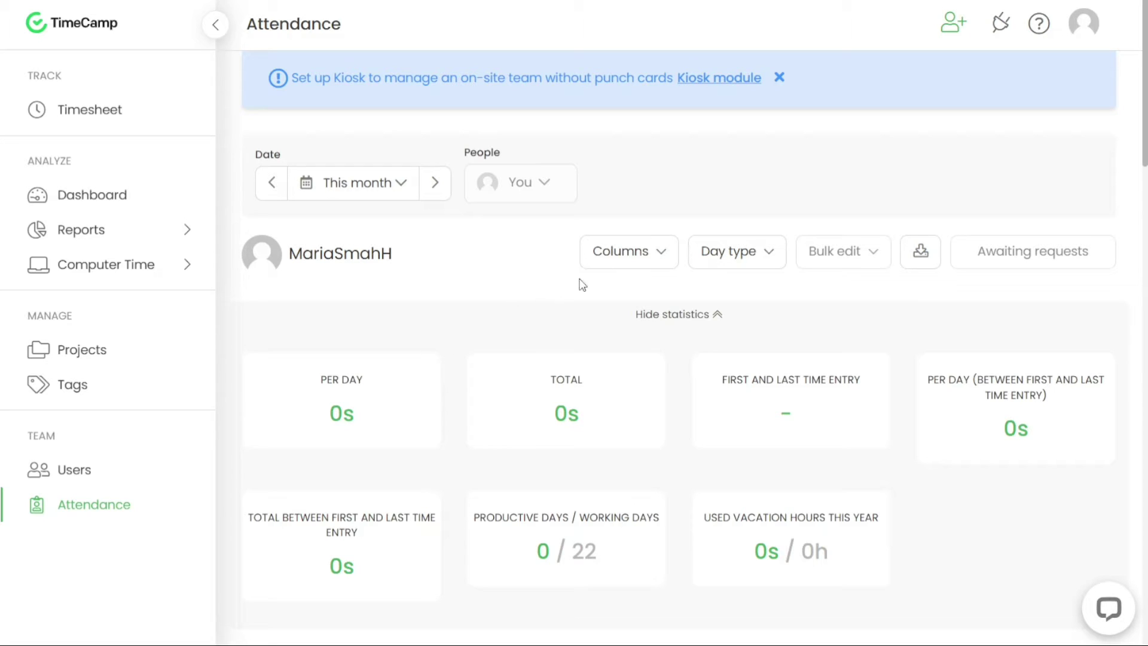
left_click(724, 254)
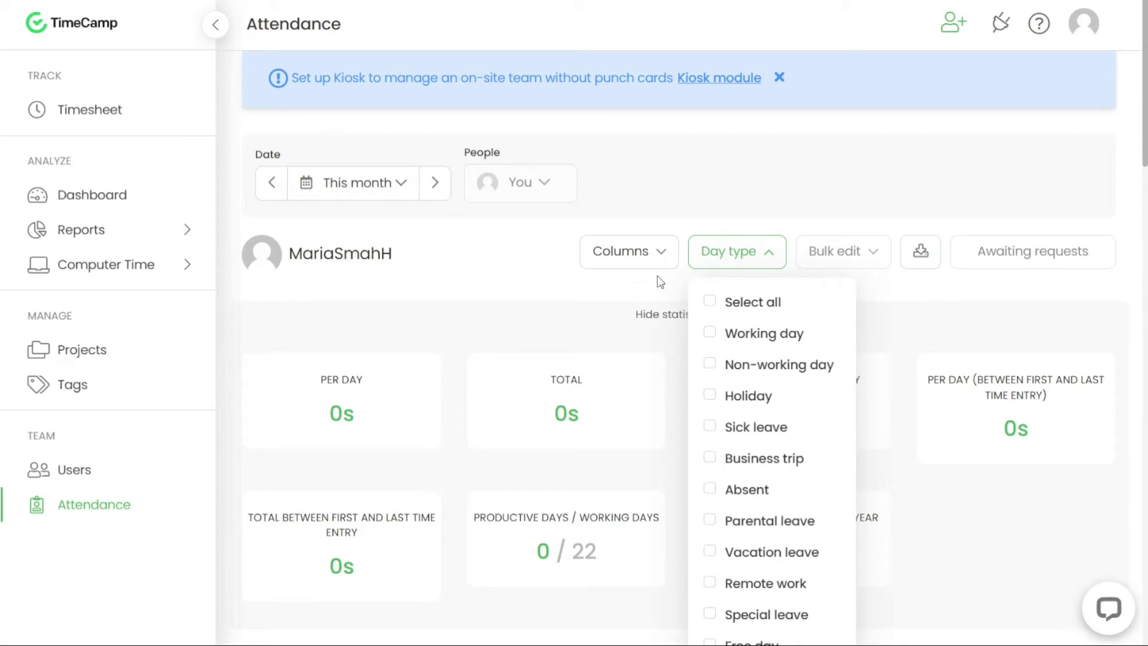
left_click(520, 314)
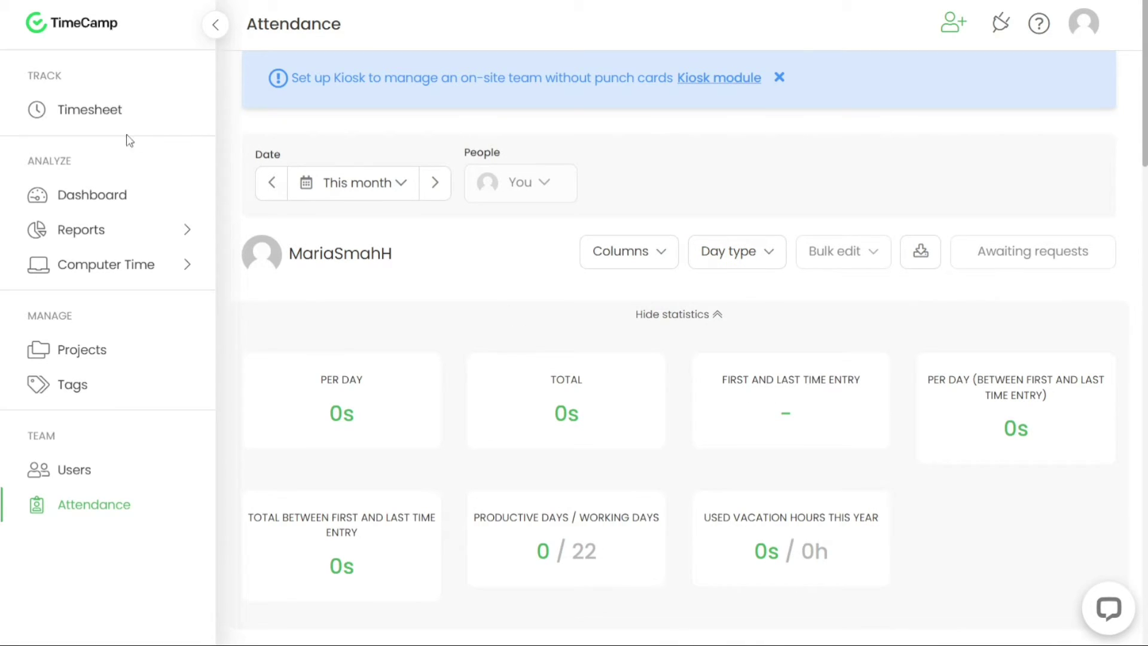
Step: Look through the invite-user, integrations, help and profile menus, then return to the Timesheet calendar
left_click(153, 108)
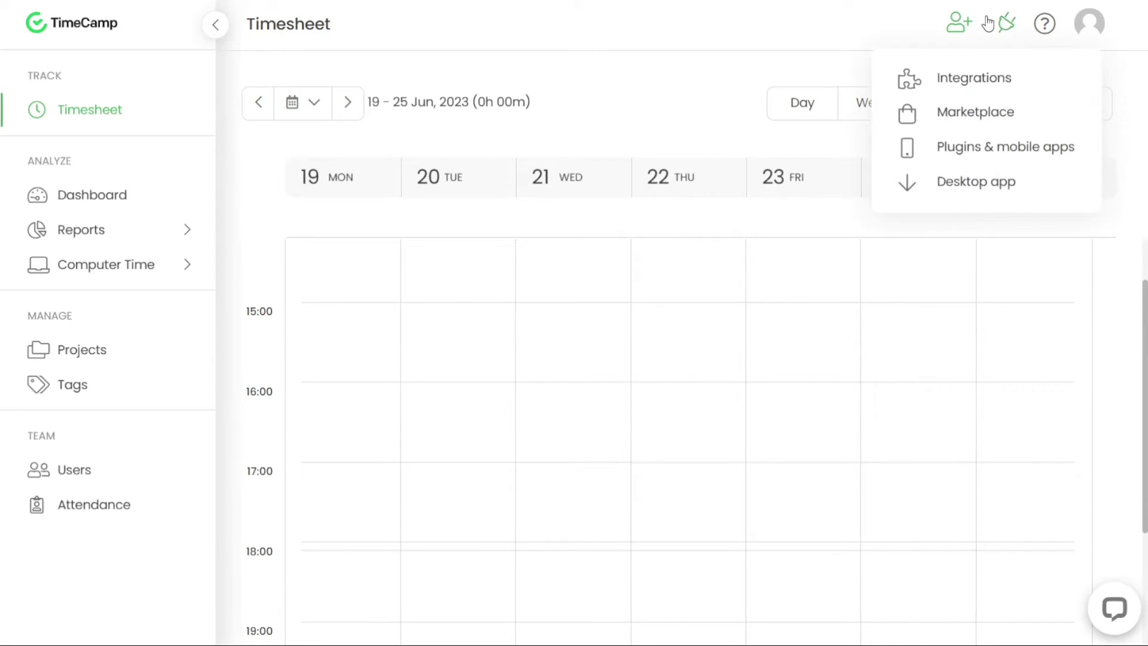
left_click(955, 29)
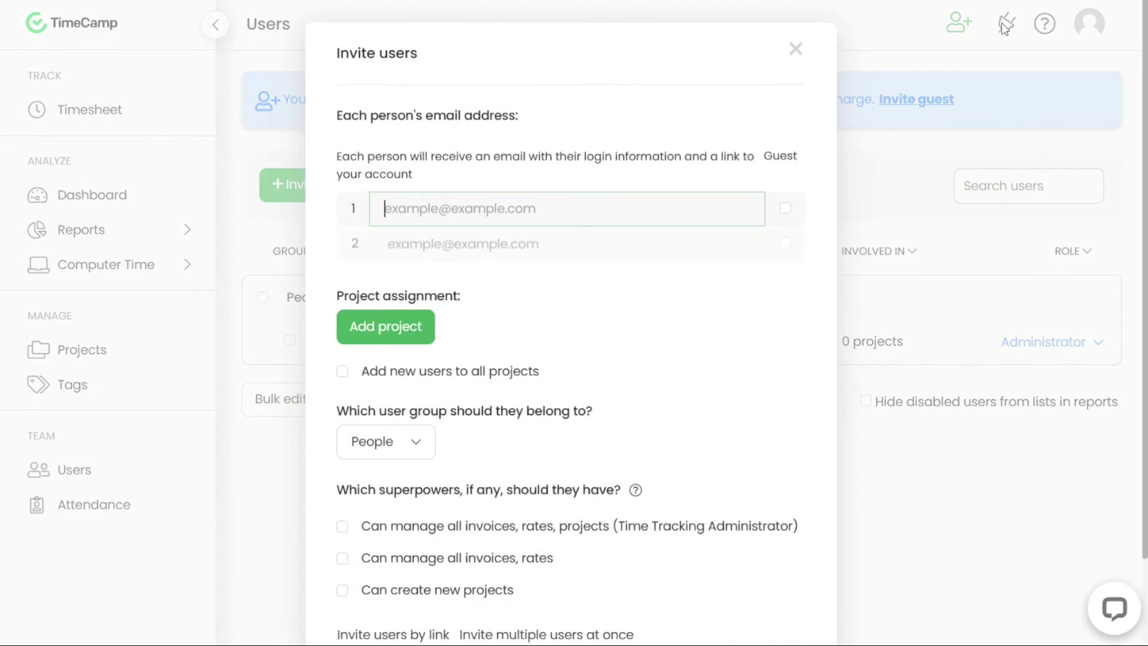
left_click(1003, 24)
left_click(1045, 23)
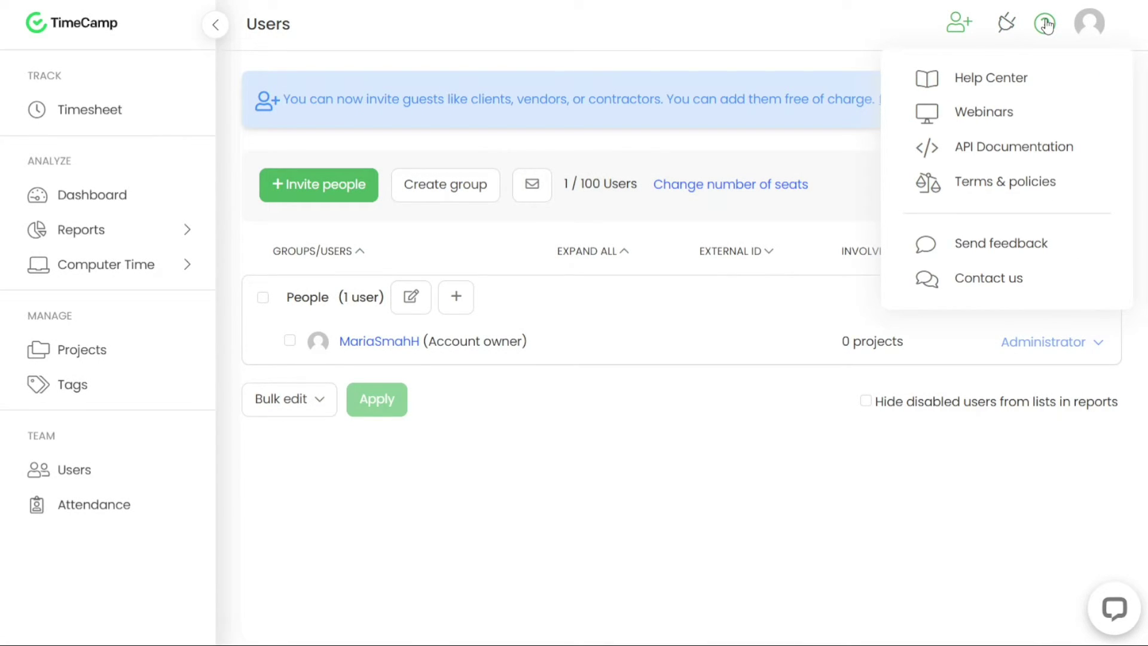
left_click(1090, 25)
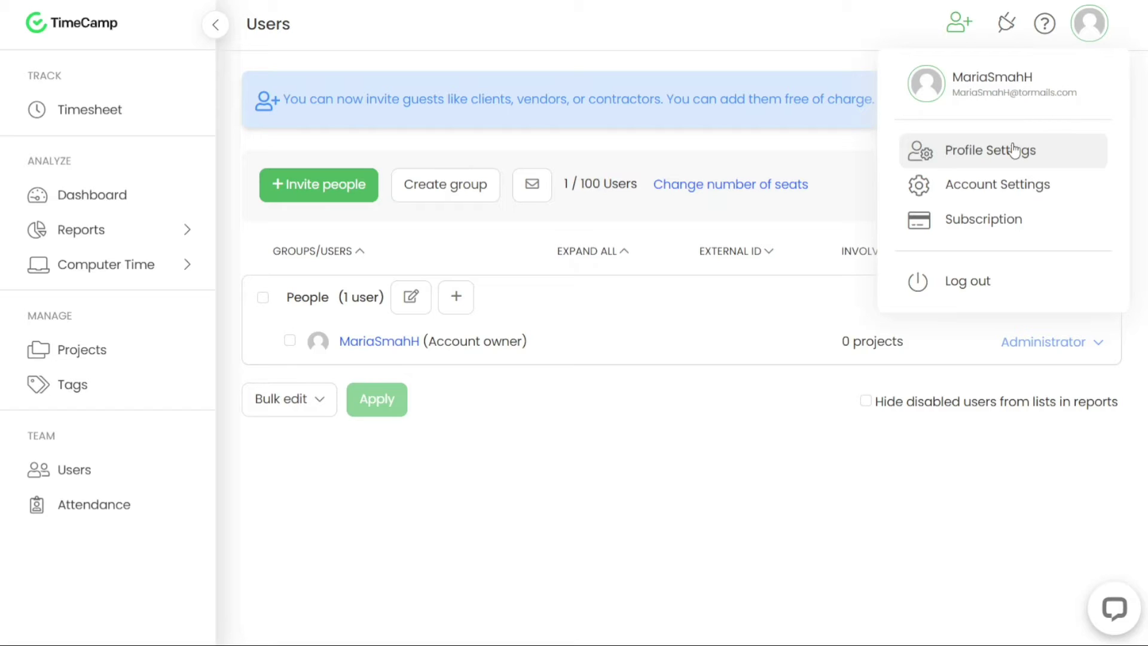
left_click(129, 127)
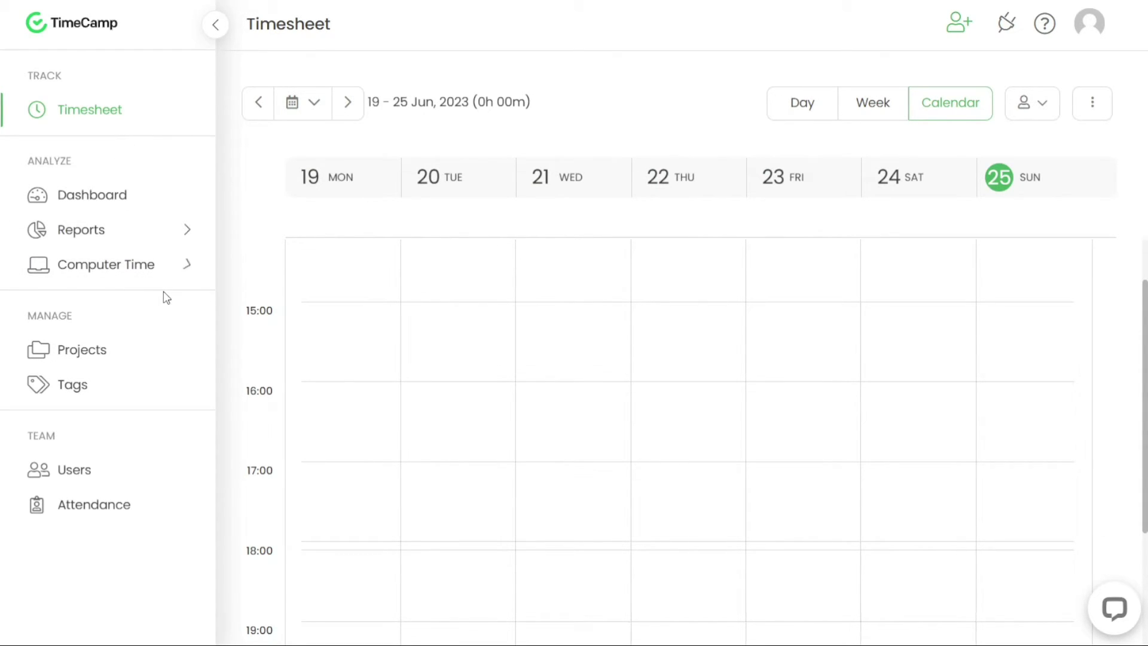
Step: From the Projects list, create a new project called MyProjectDemo
left_click(99, 350)
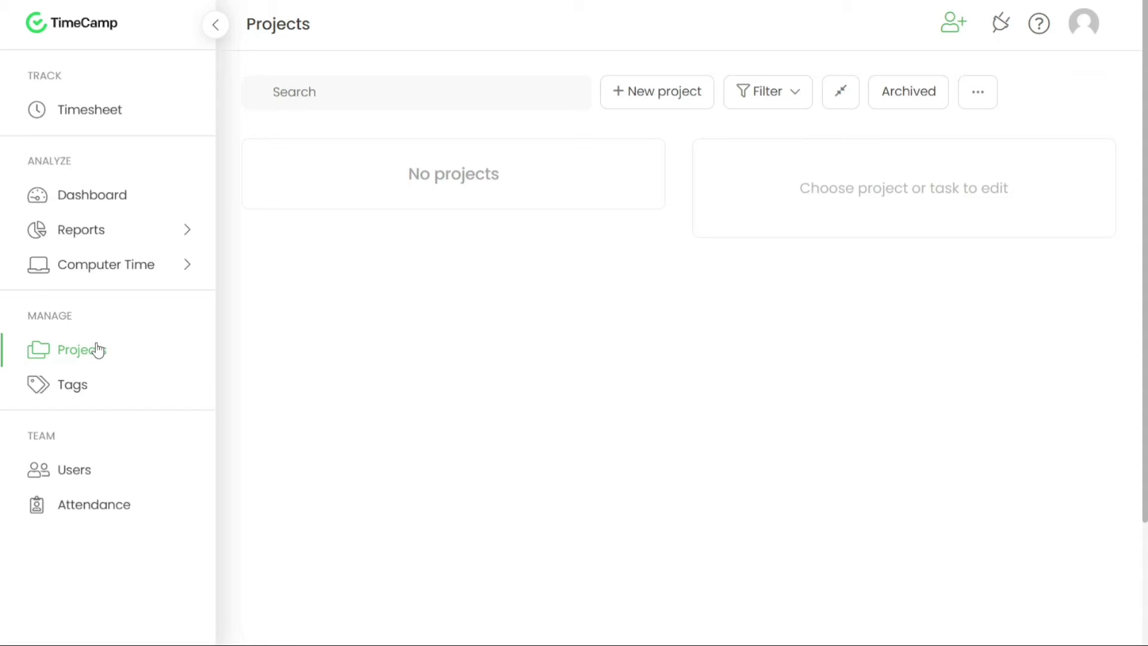
left_click(673, 88)
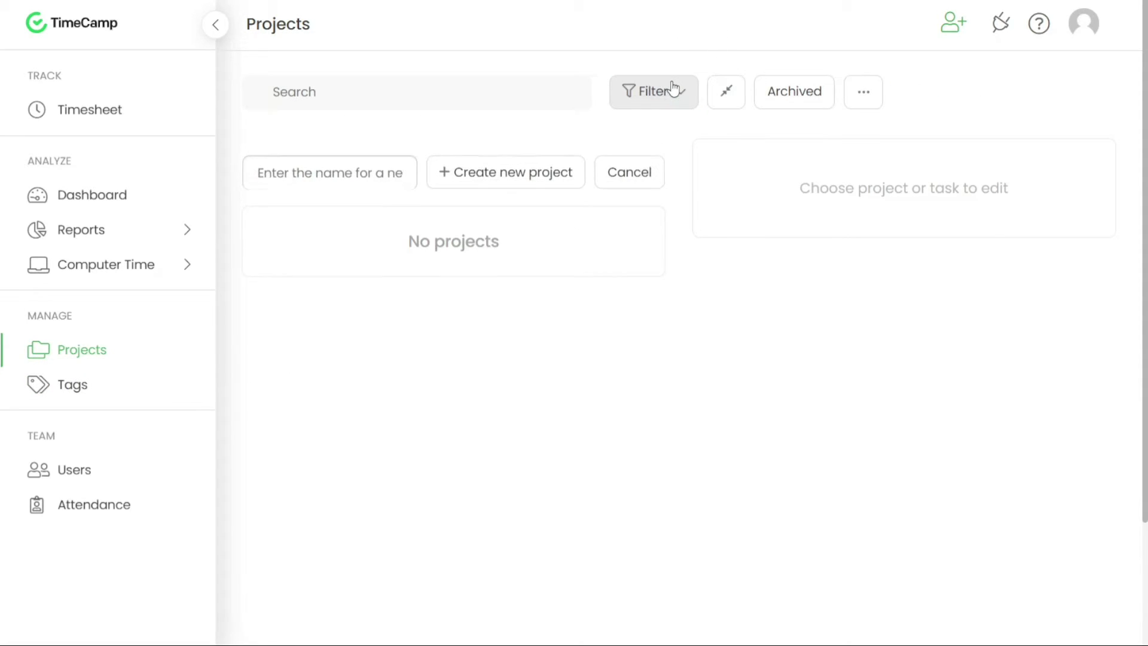
left_click(291, 174)
type("MyProject")
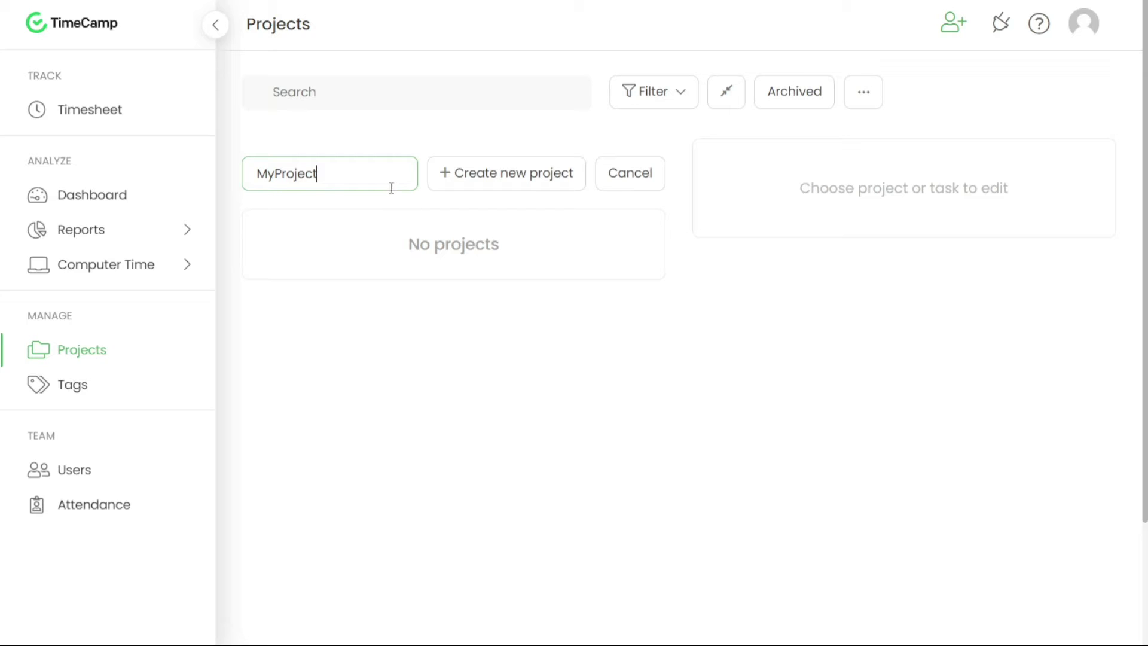
type("Demo")
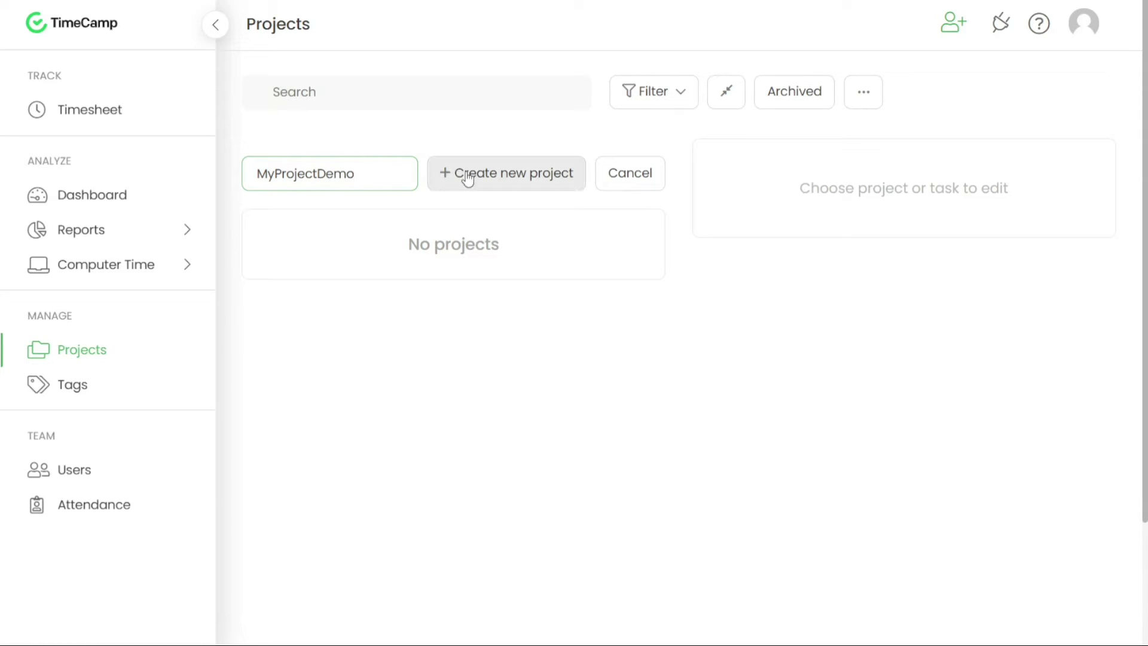
left_click(472, 175)
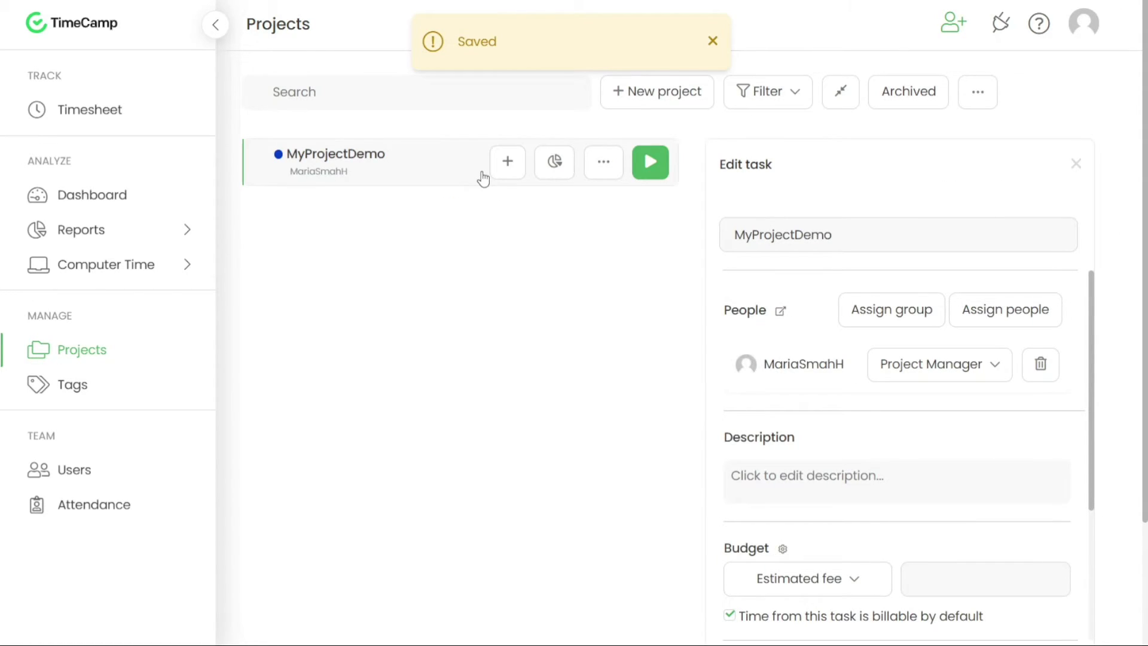
Step: Dismiss the Saved notice and add a task named Task1 to MyProjectDemo
left_click(713, 42)
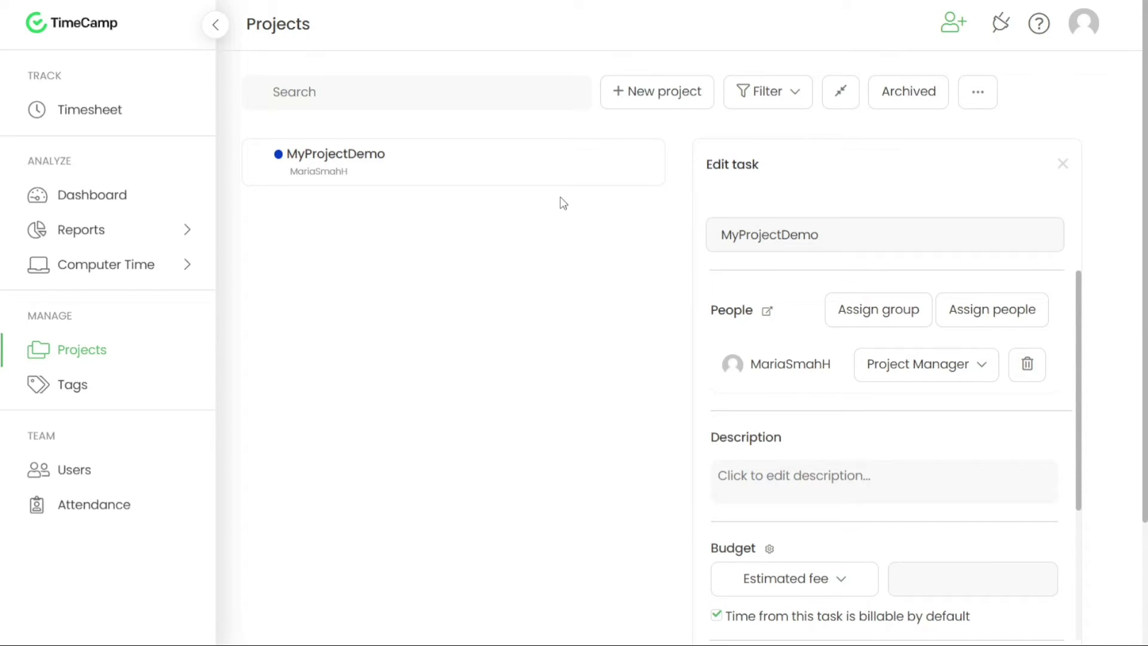
mouse_move(535, 169)
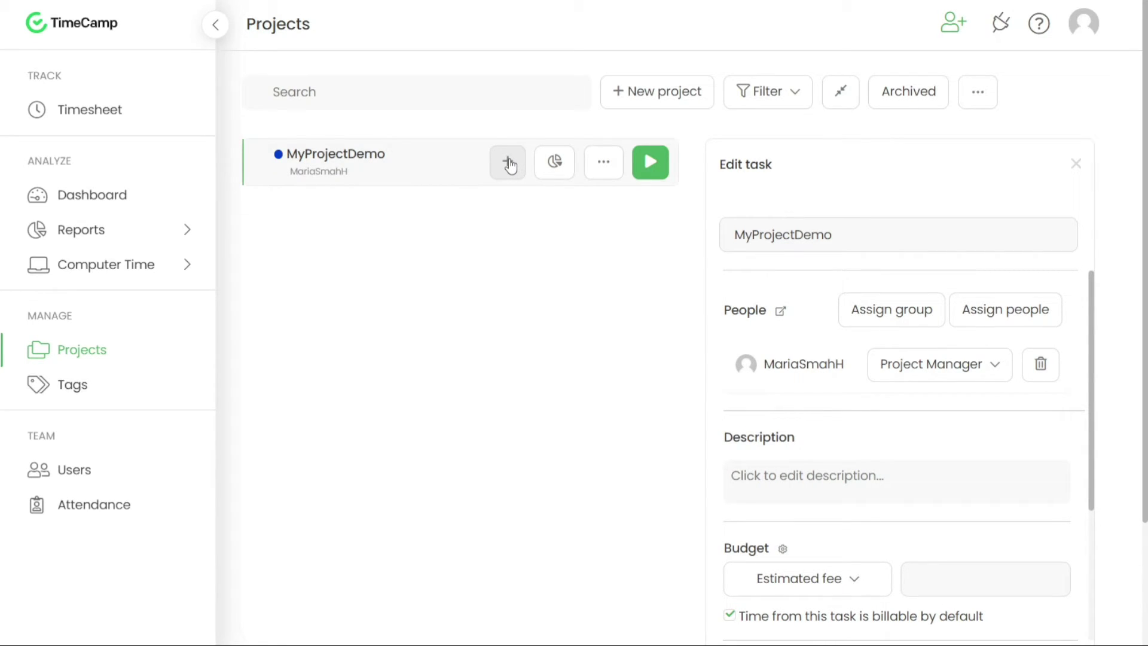
left_click(508, 162)
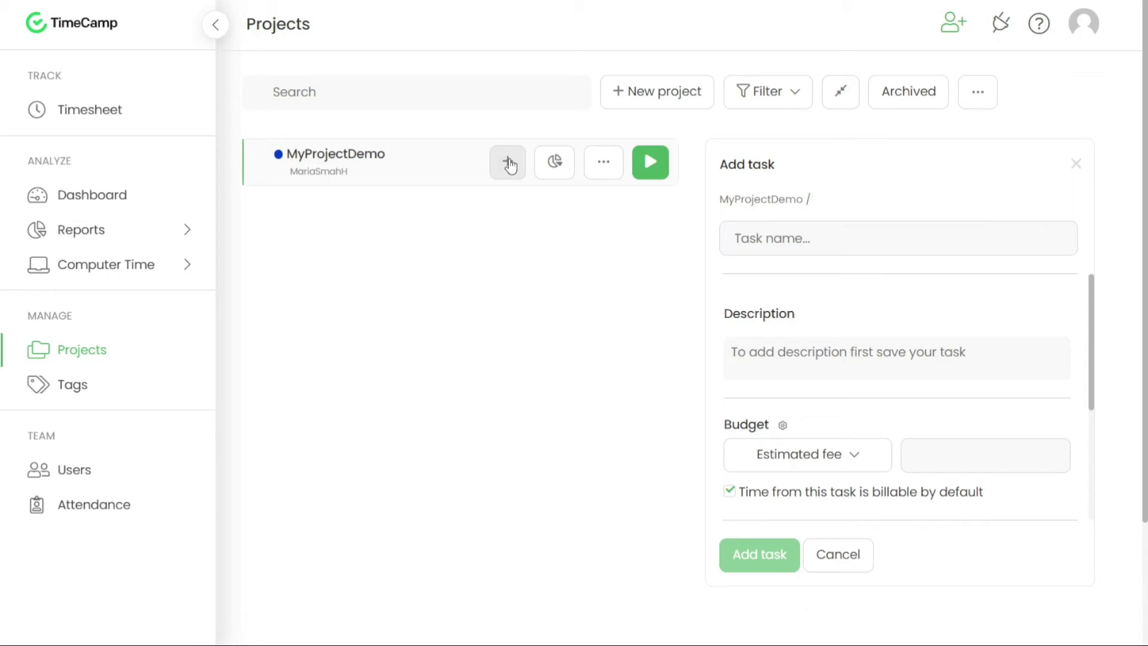
left_click(841, 241)
type("Tas")
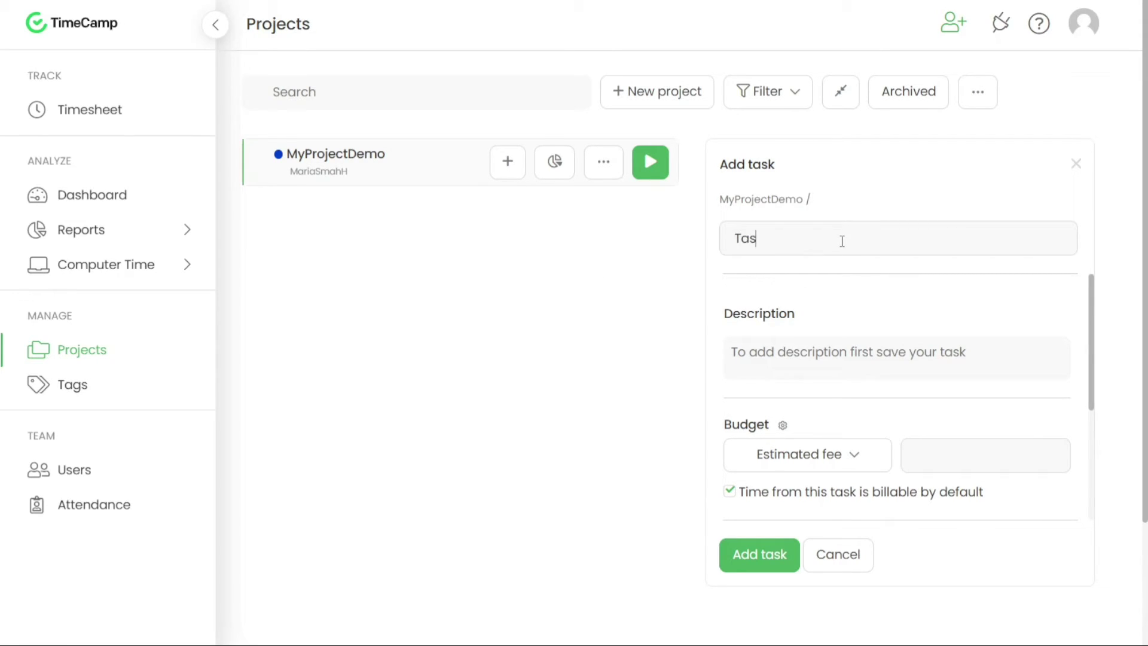
type("k1")
scroll(979, 311, "down", 1)
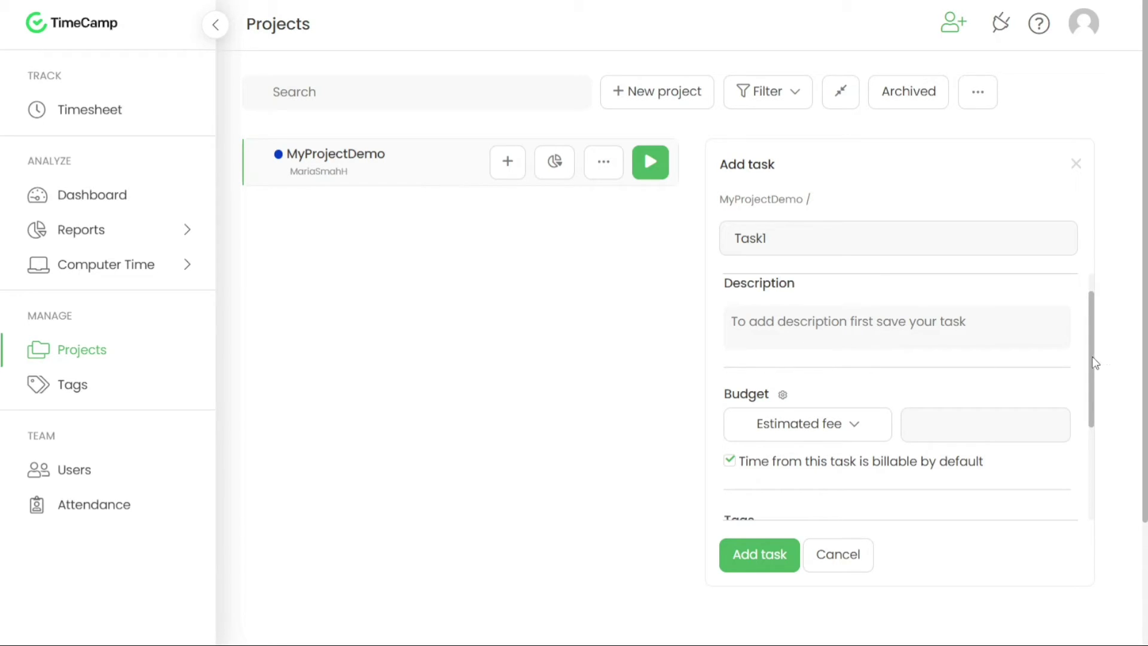
mouse_move(1092, 358)
left_mouse_down()
mouse_move(1092, 413)
mouse_move(1085, 375)
left_mouse_up()
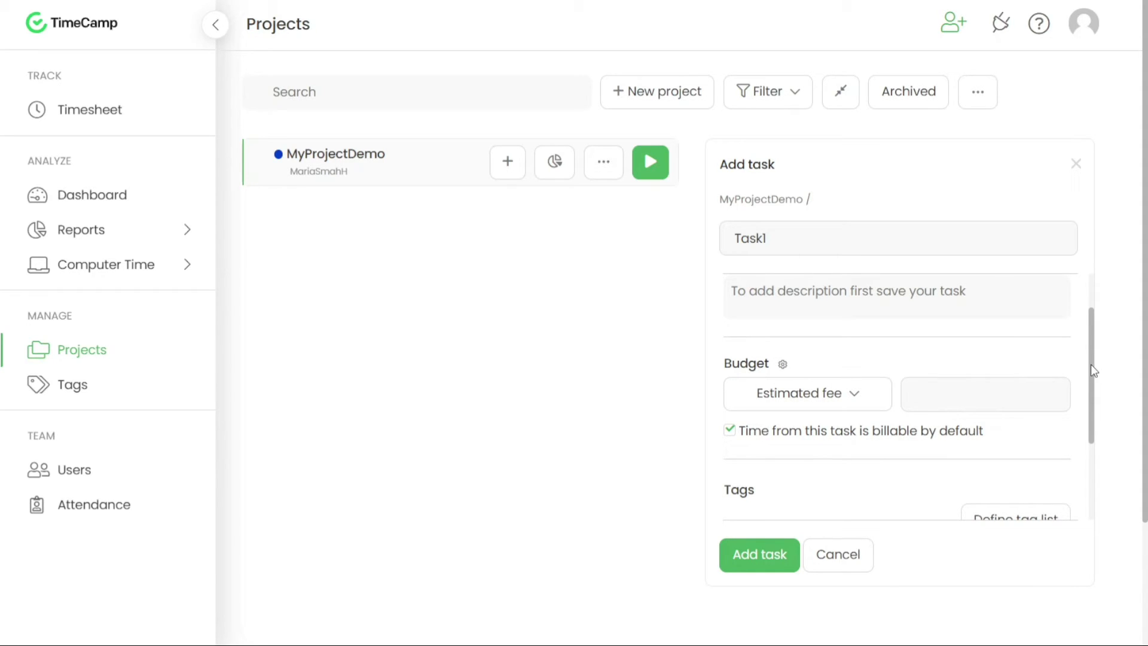
left_click_drag(1089, 364, 1082, 444)
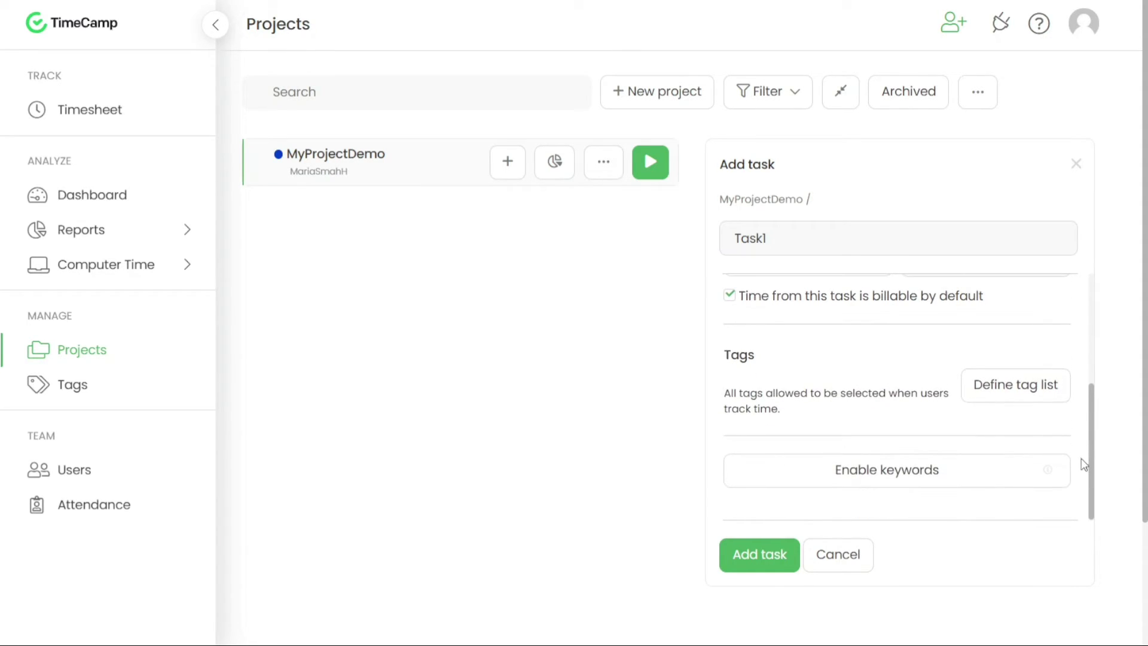
left_click(769, 557)
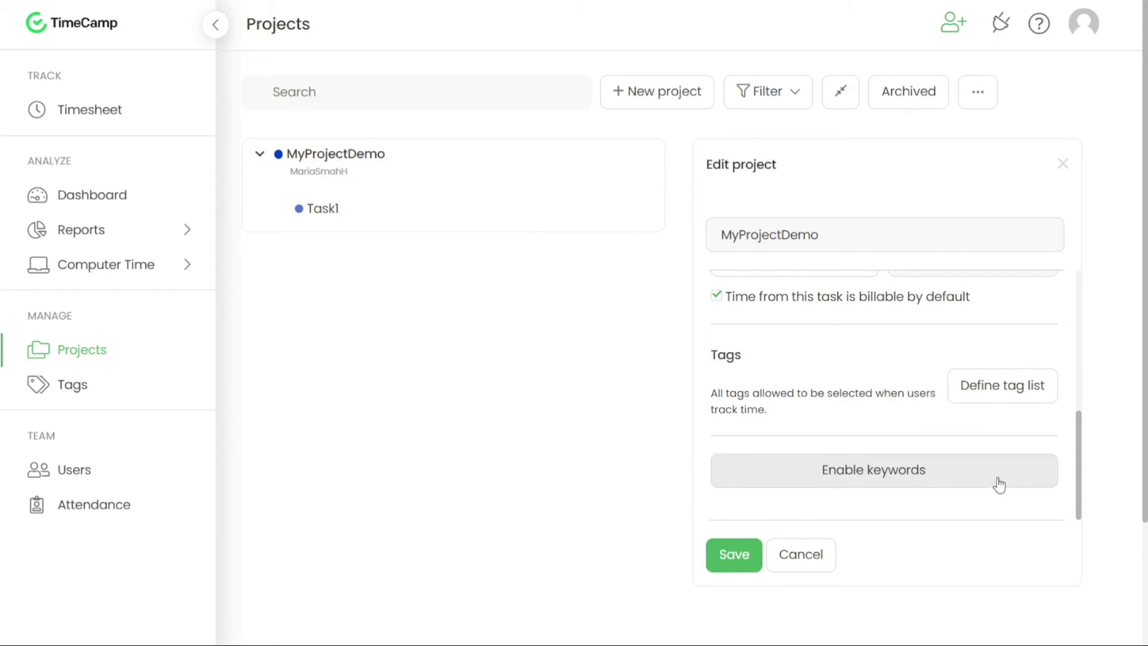
Step: Enter 'Bio' as the MyProjectDemo project description and save the project
left_click_drag(1078, 460, 1064, 366)
left_click(900, 385)
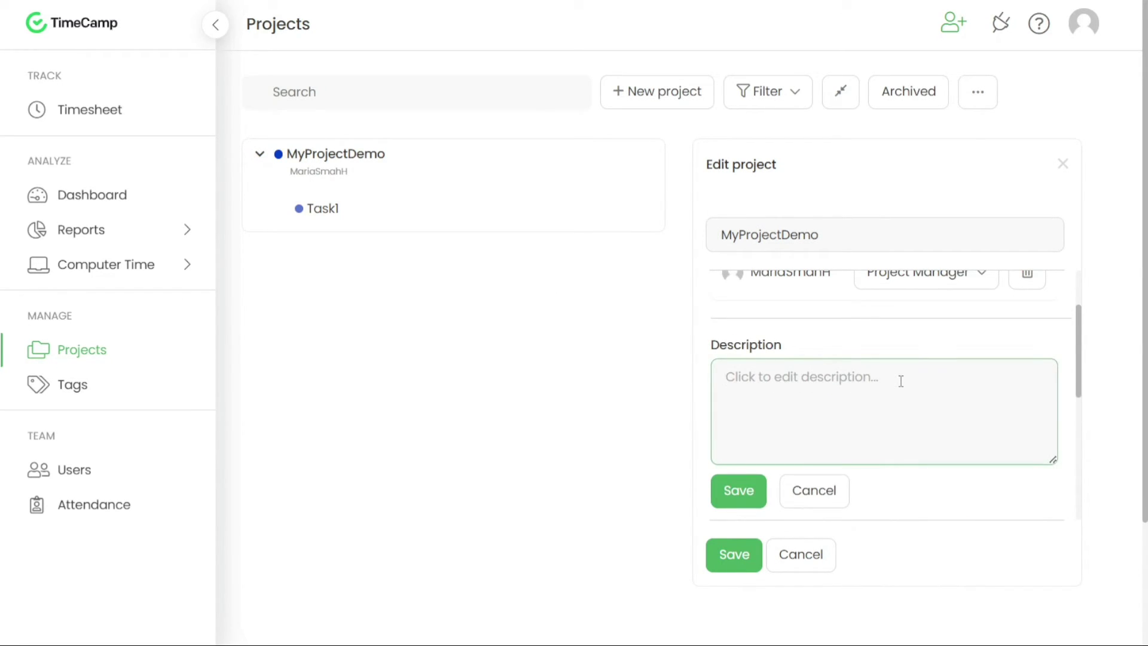
type("Bio")
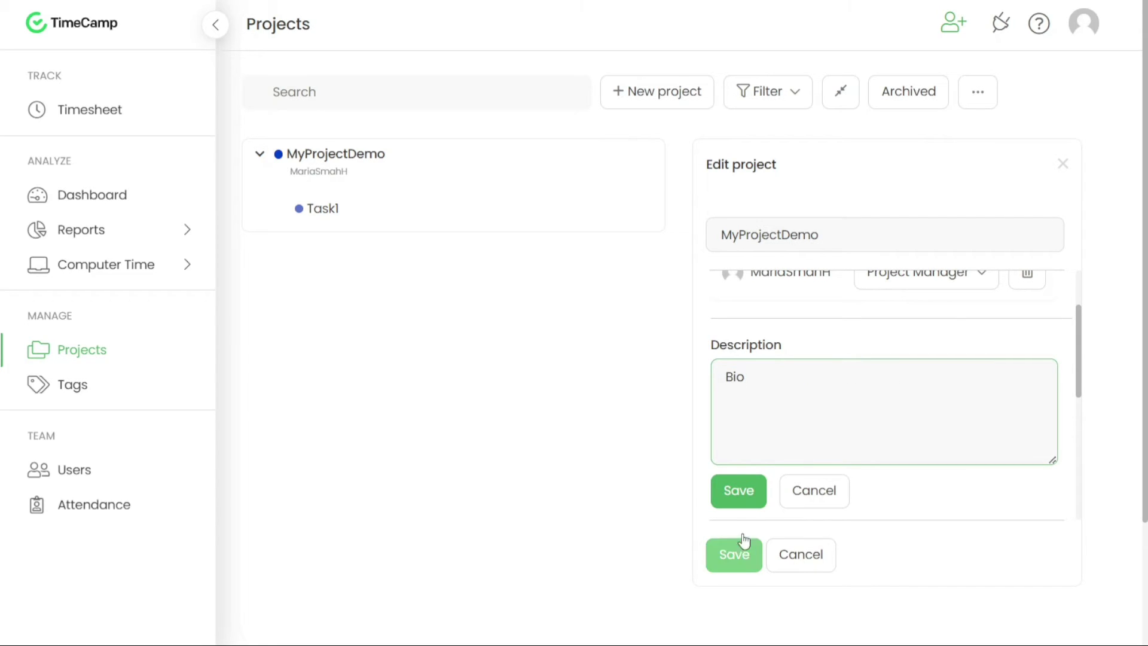
left_click(734, 496)
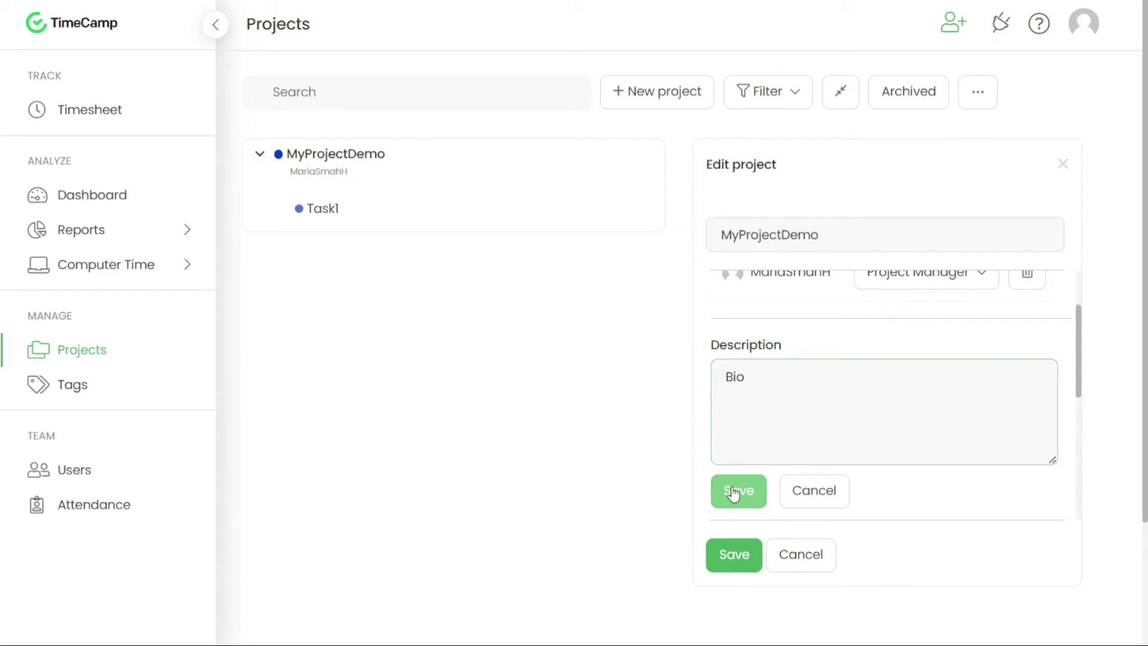
left_click(726, 556)
Step: Start a subtask under Task1, then cancel it and close the editor
mouse_move(397, 207)
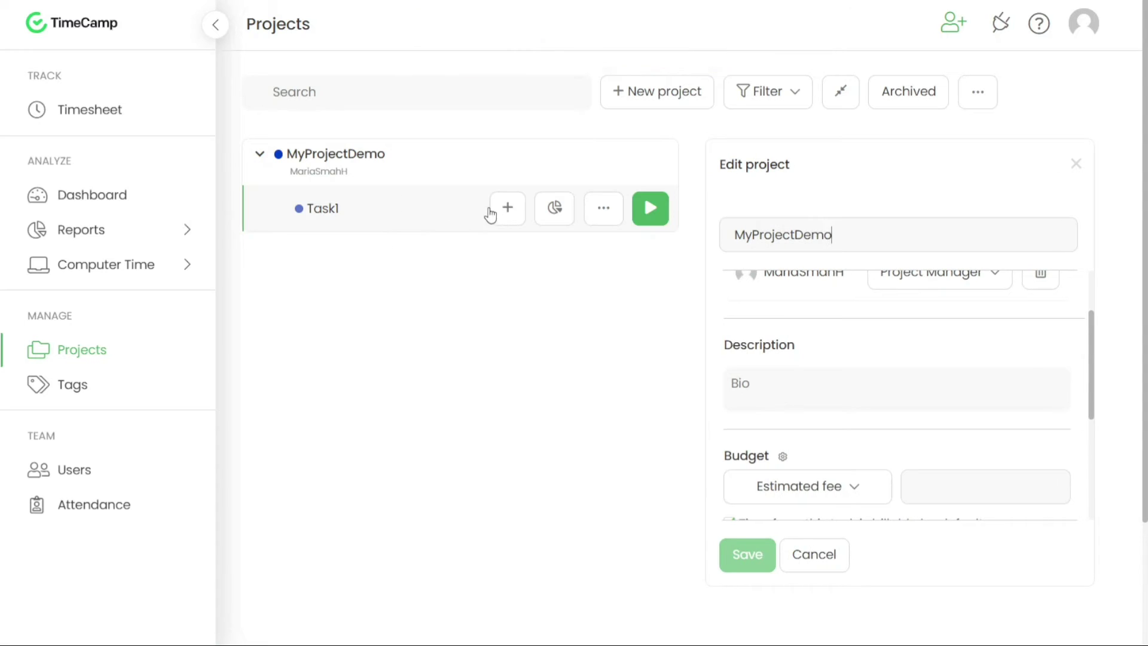
left_click(508, 208)
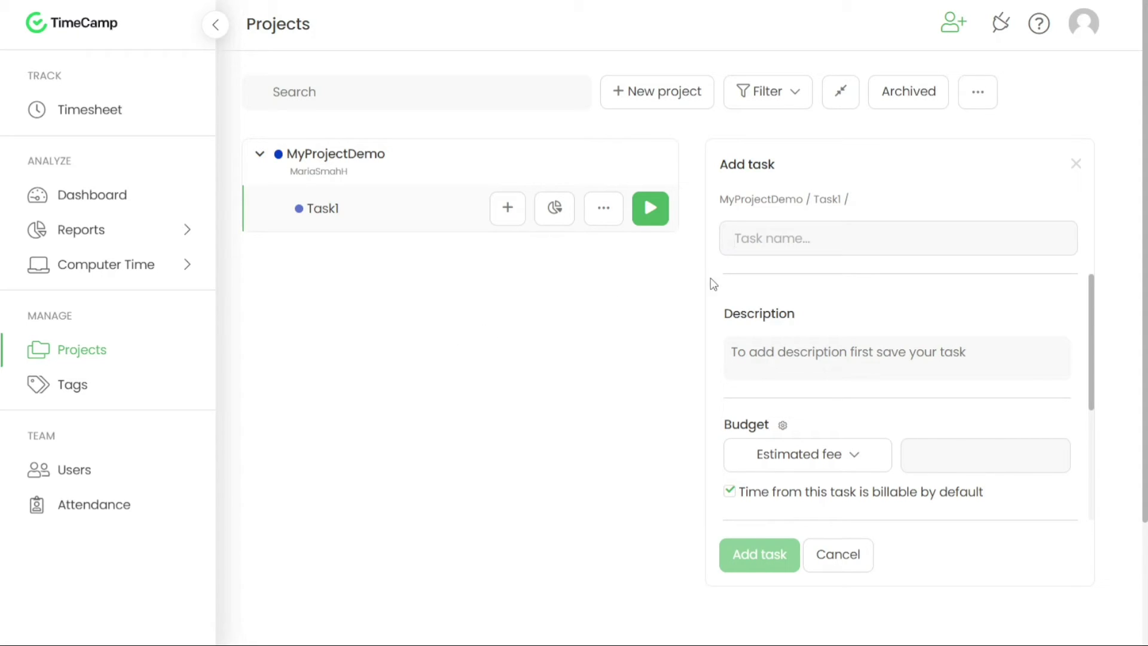
left_click(1077, 164)
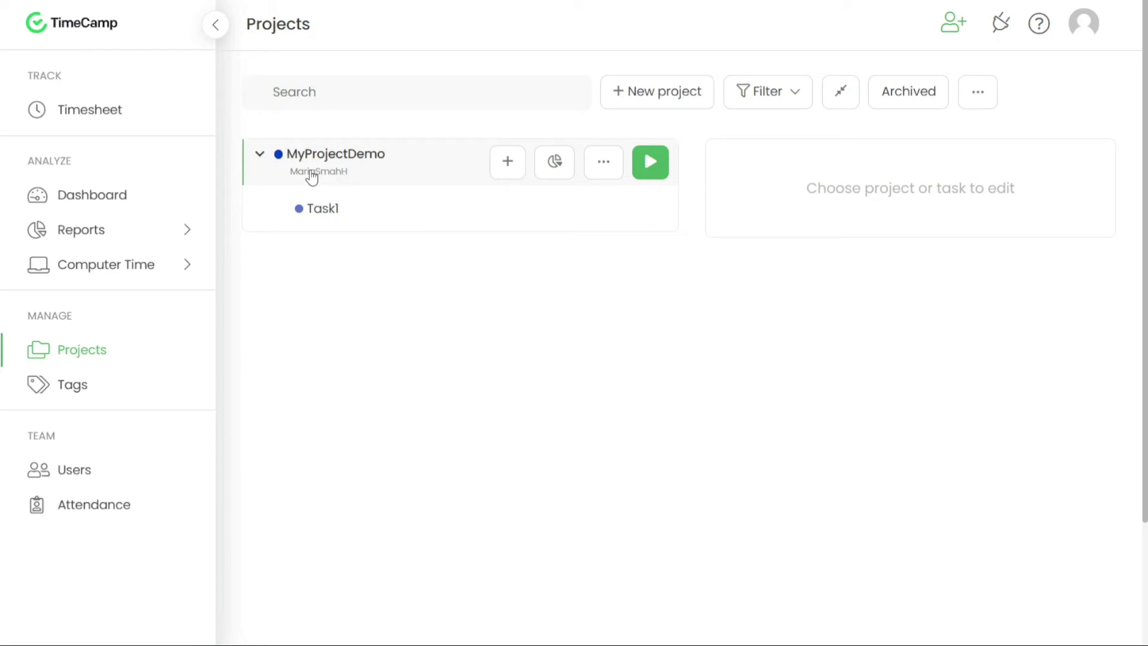
Step: Open Task1's Edit task panel and put the cursor in its name field
left_click(321, 215)
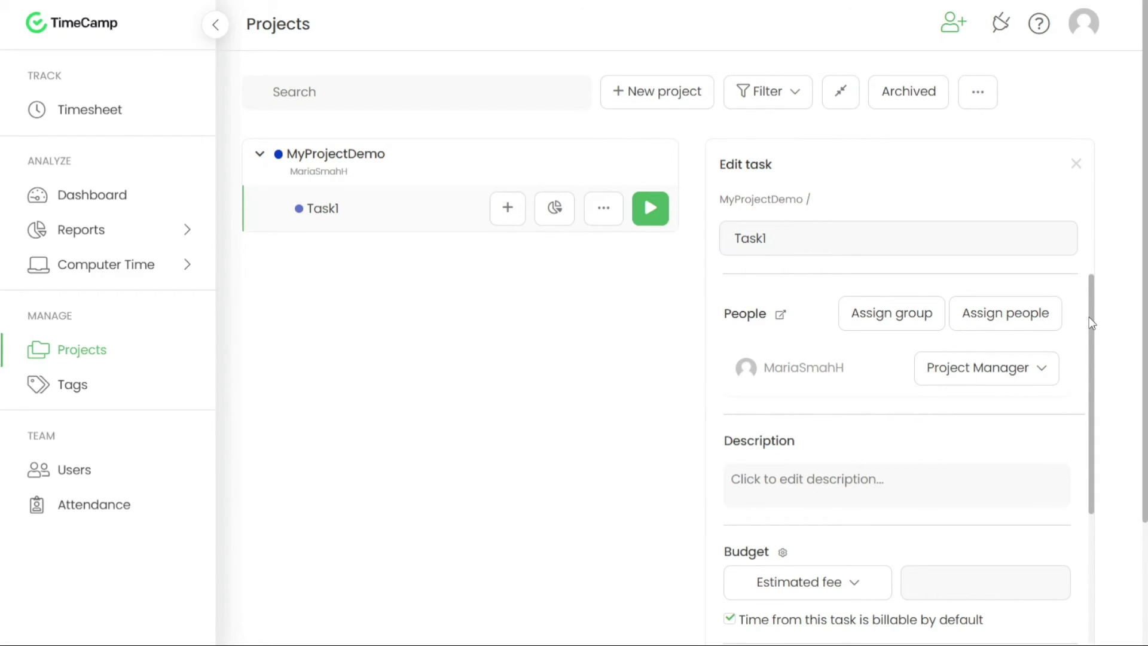
left_click_drag(1089, 317, 1102, 274)
left_click(777, 242)
Step: Replace the name Task1 with Demo and save the description 'Bio'
double_click(803, 243)
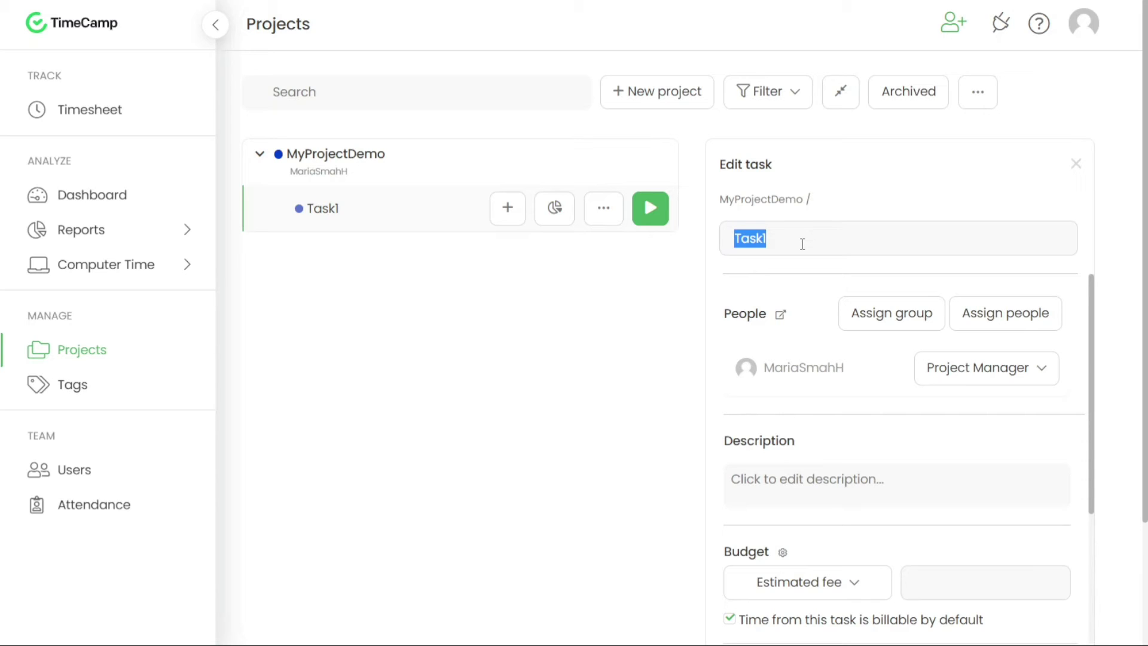
type("Demo")
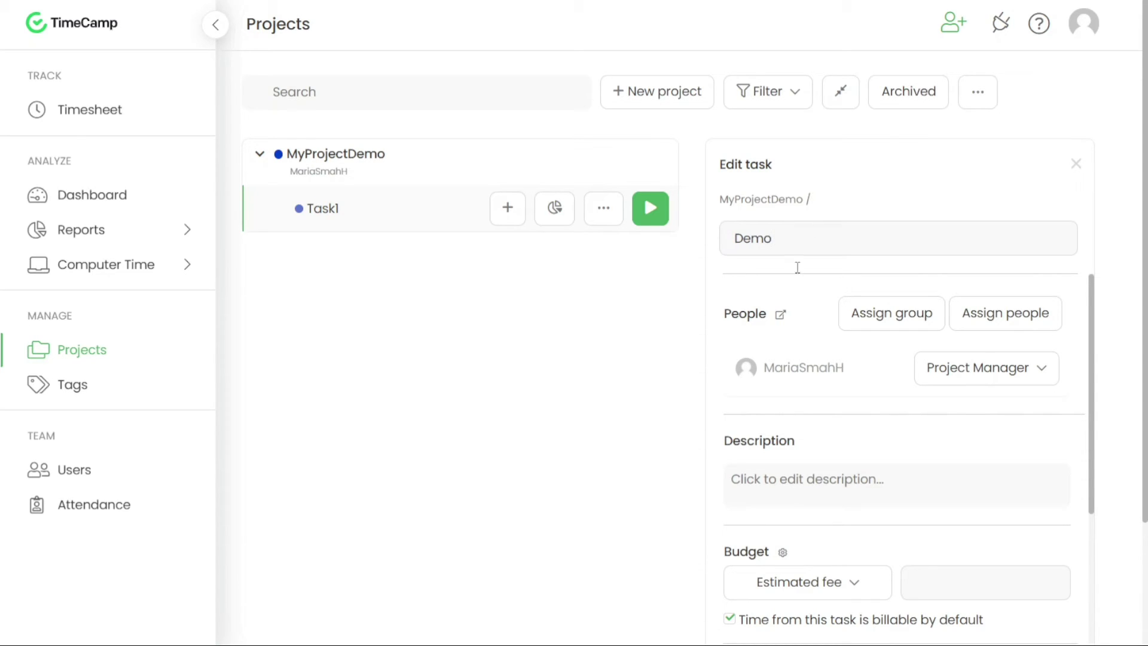
mouse_move(1094, 330)
left_mouse_down()
mouse_move(1093, 357)
mouse_move(1090, 343)
left_mouse_up()
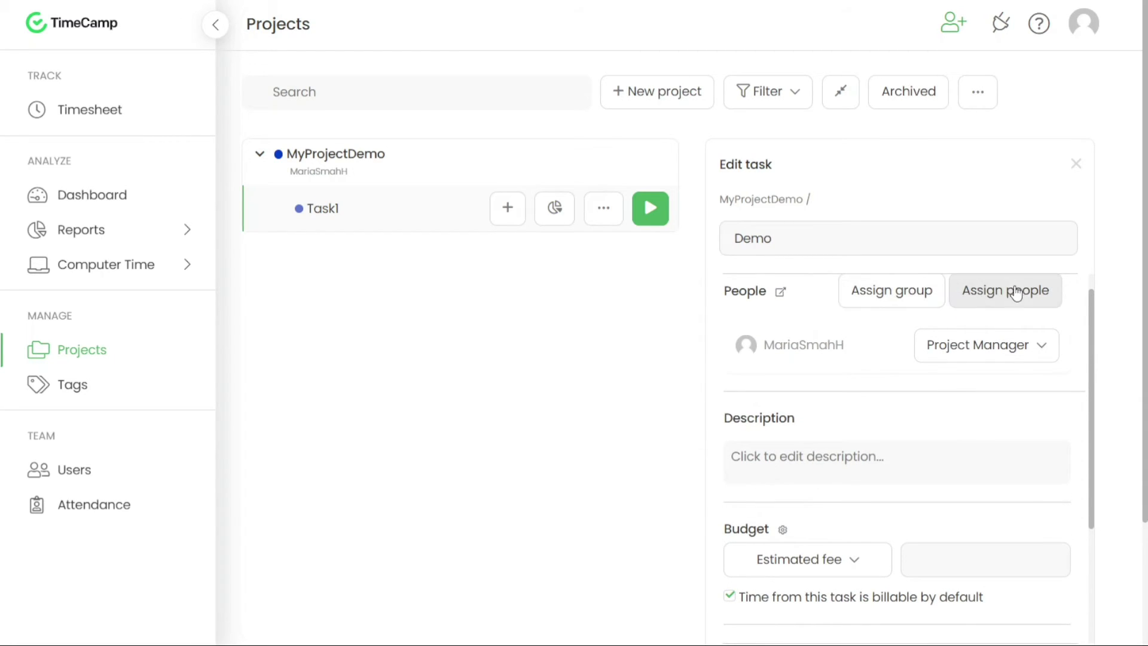
left_click_drag(1090, 351, 1089, 356)
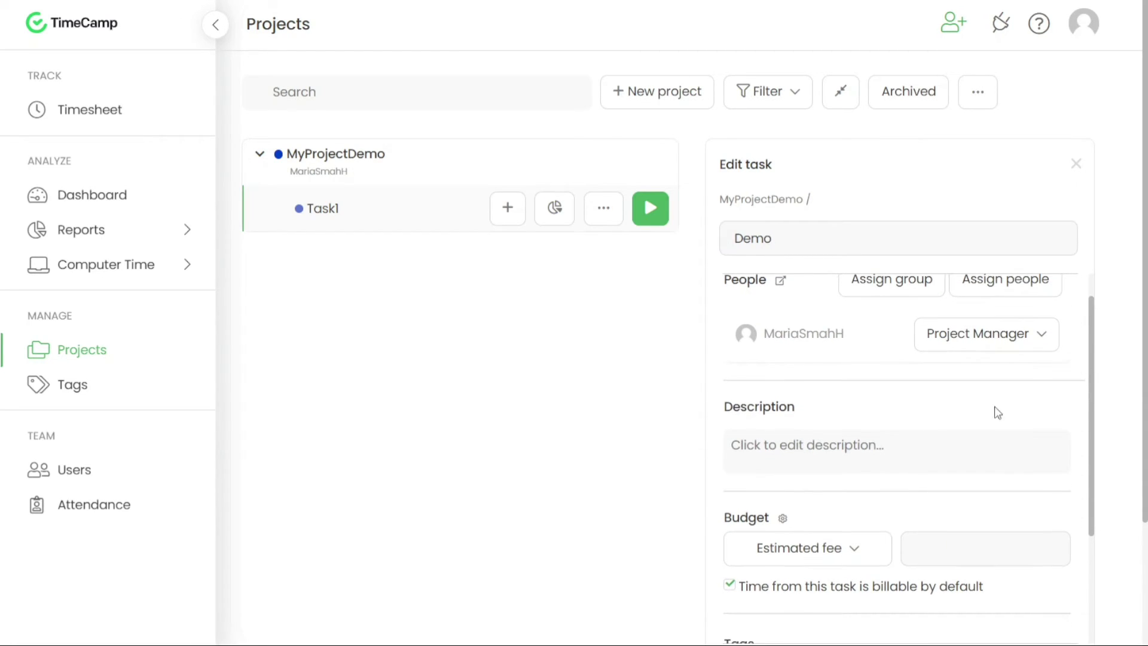
left_click(893, 446)
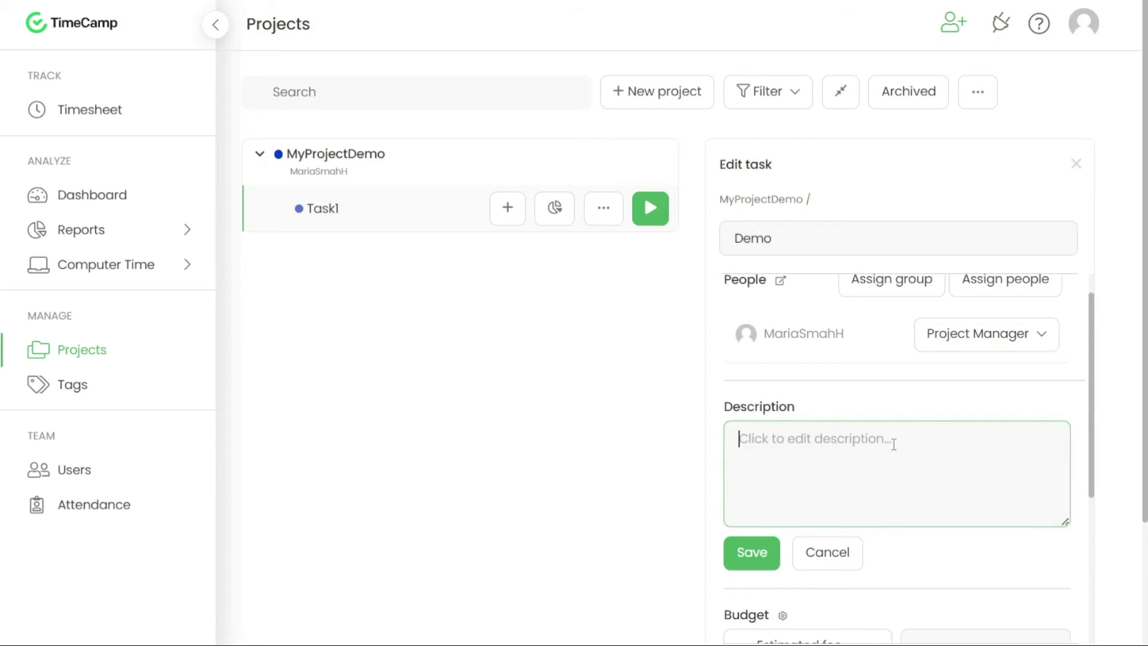
type("Bio")
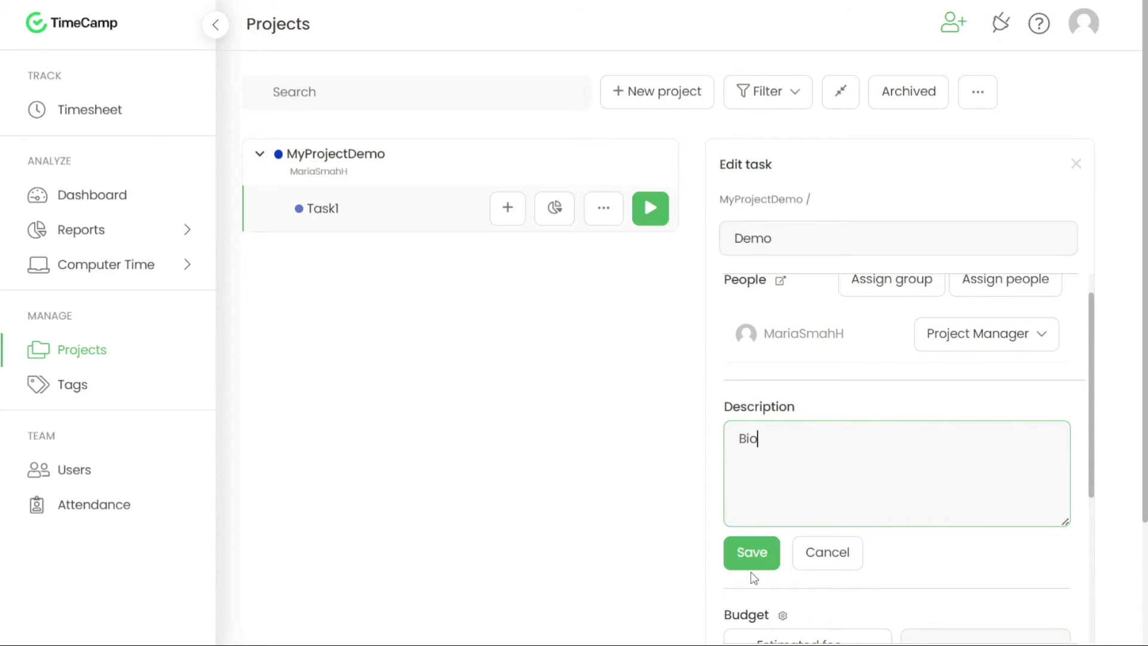
left_click(752, 552)
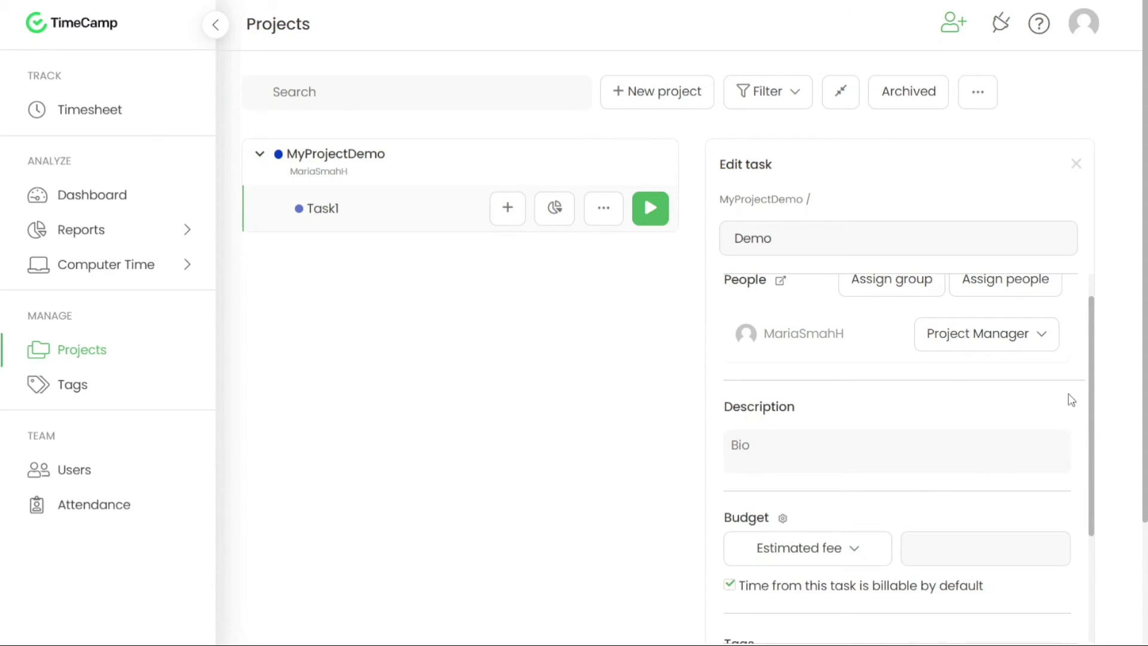
Step: Scroll down the form, reopen the Bio description and save it again
scroll(1091, 390, "down", 3)
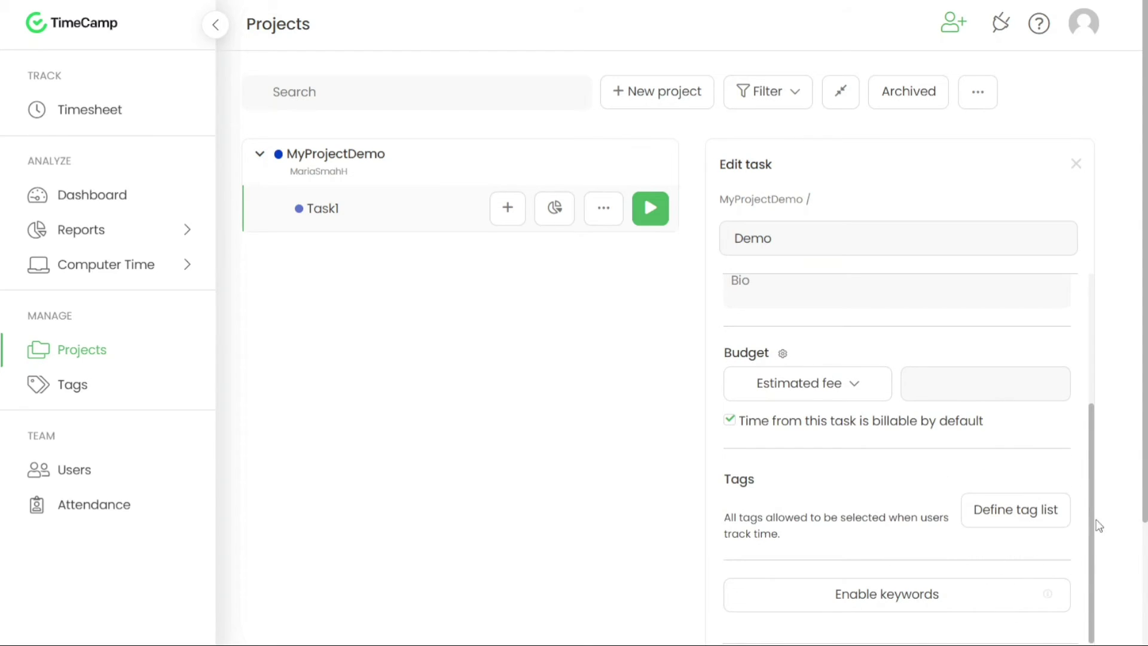
scroll(1146, 481, "down", 3)
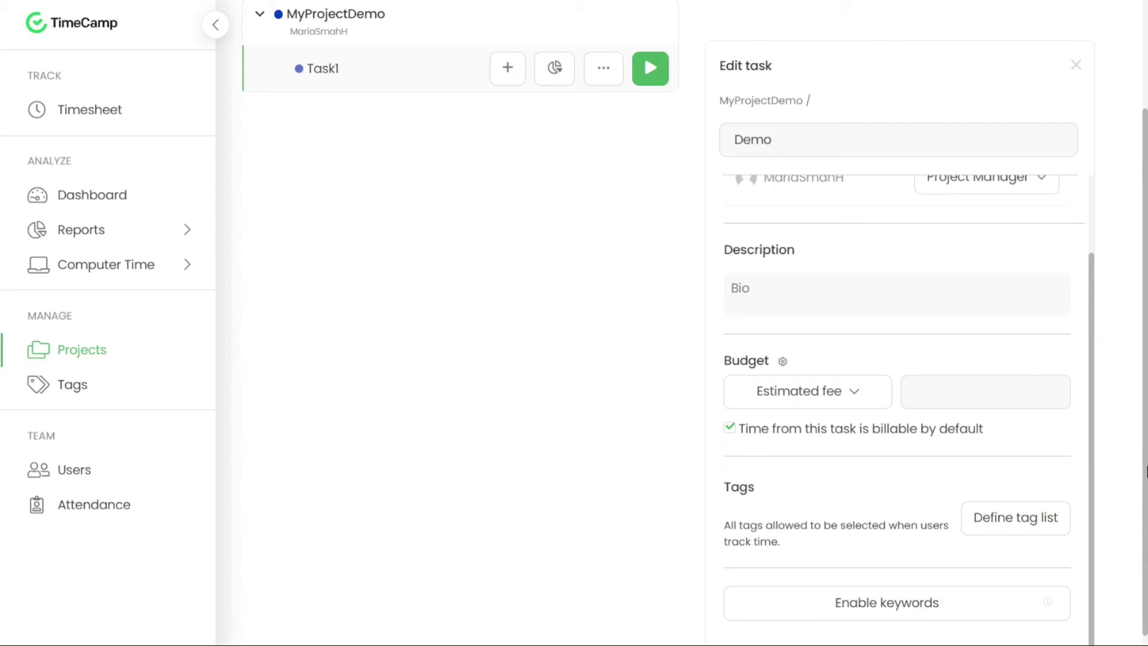
scroll(1145, 514, "down", 1)
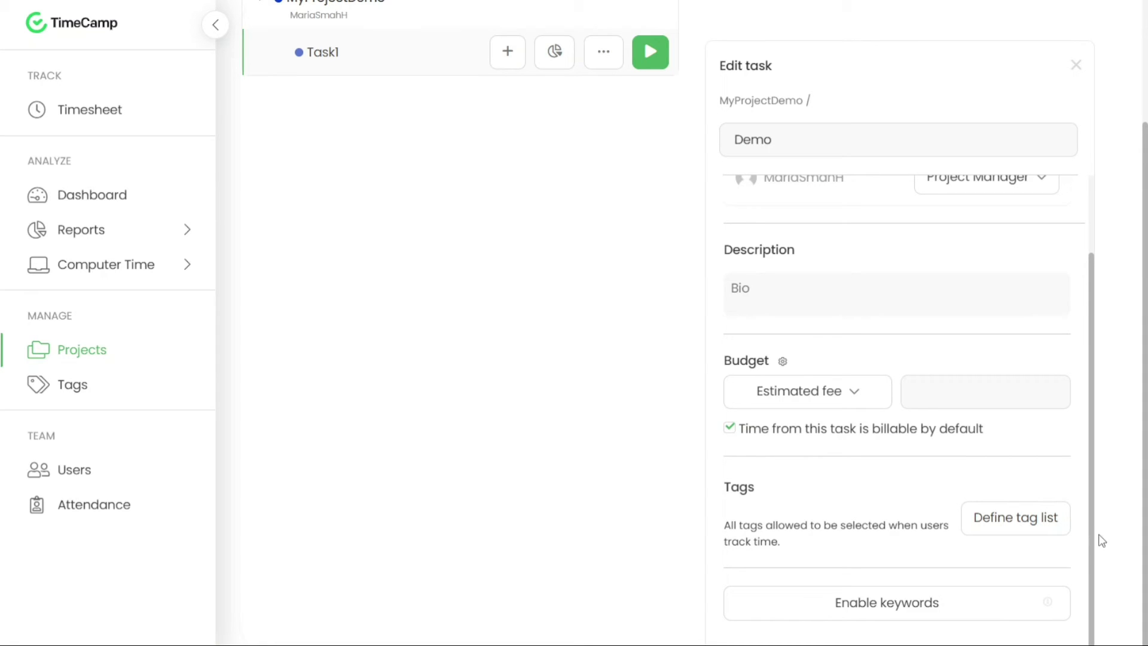
left_click_drag(1089, 534, 1091, 377)
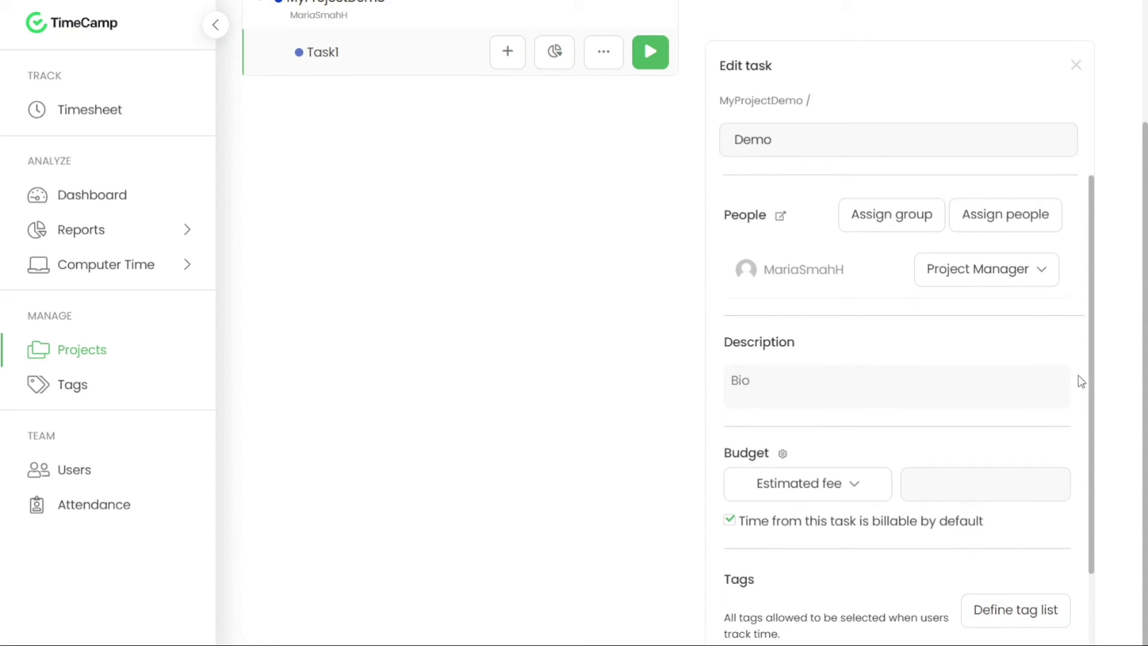
left_click(953, 396)
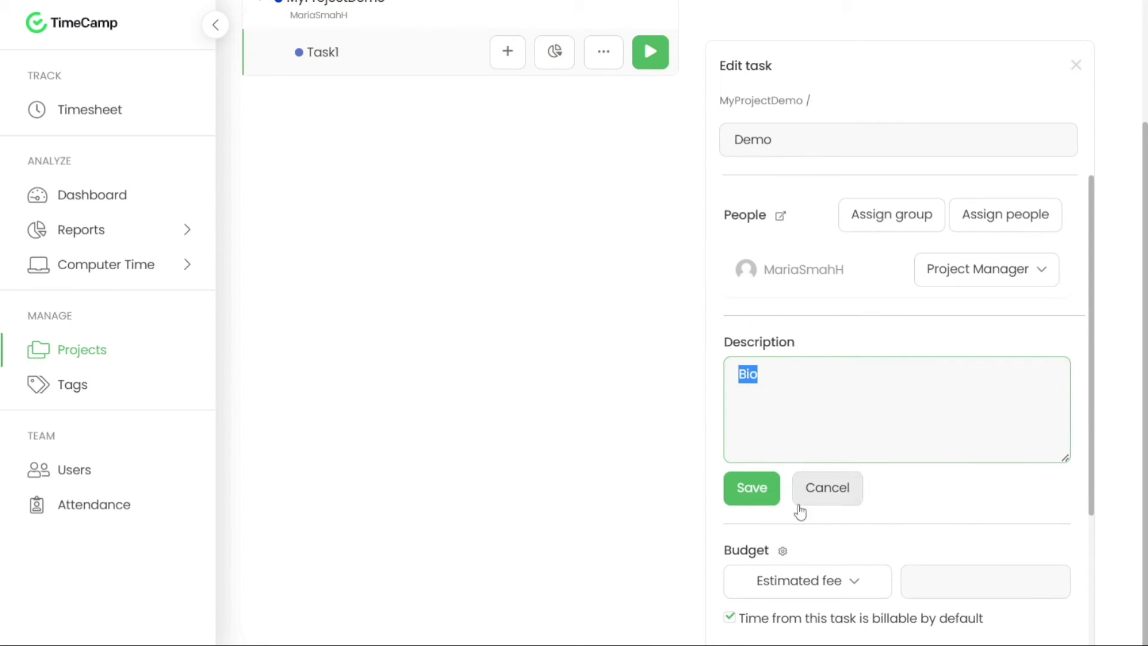
left_click(752, 488)
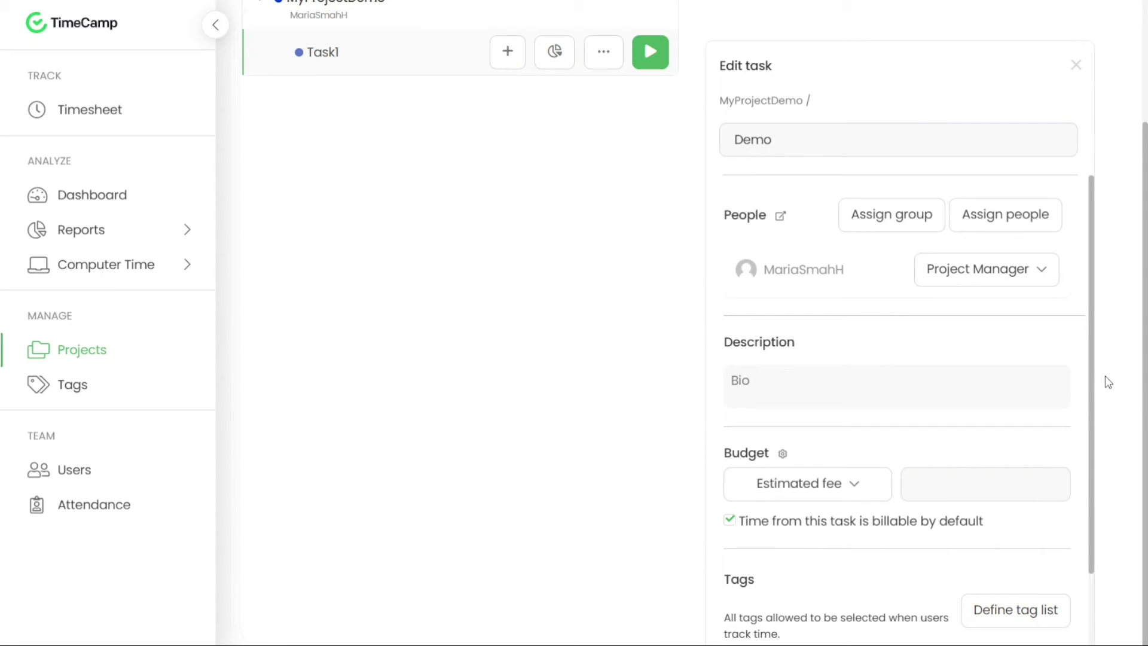
scroll(1093, 356, "down", 2)
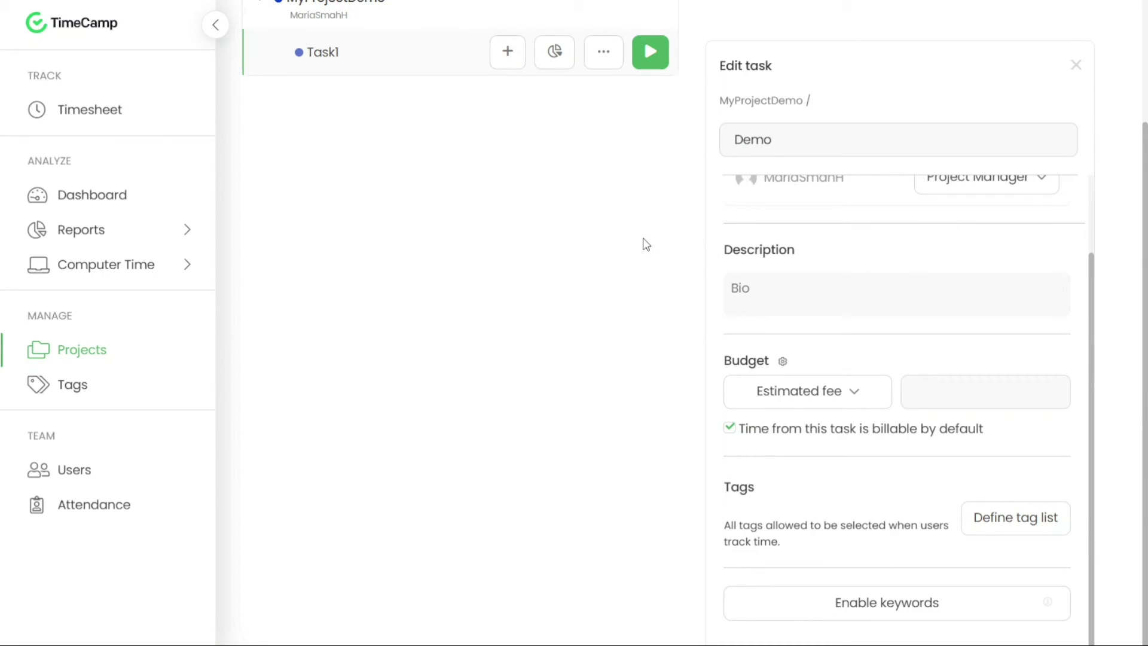
scroll(646, 244, "up", 3)
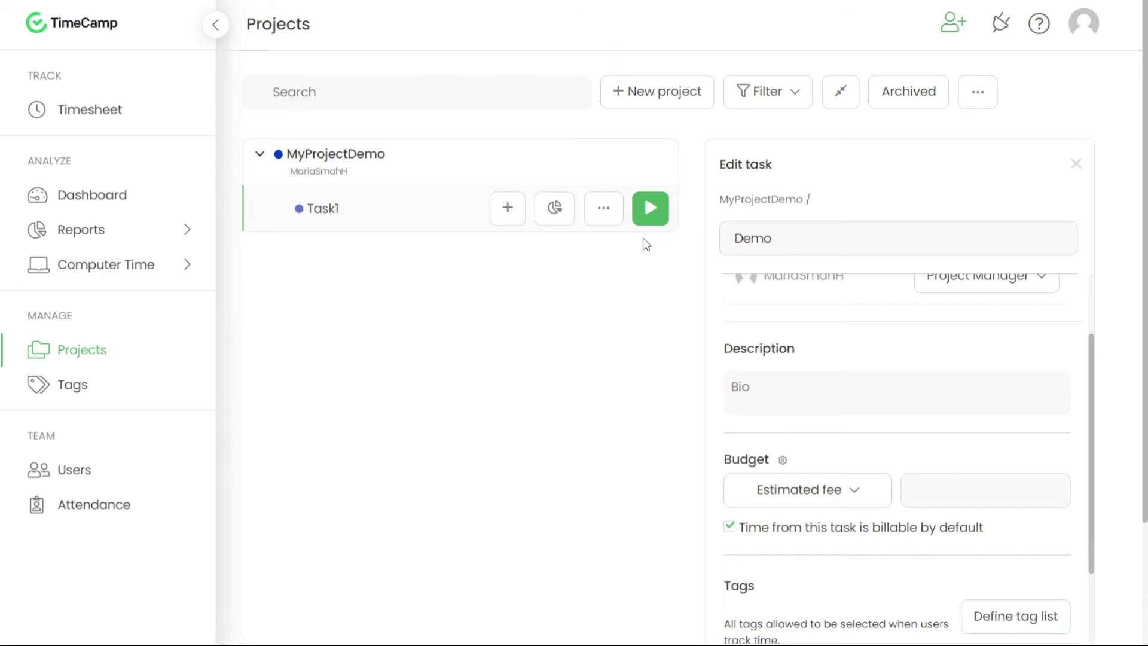
scroll(646, 244, "down", 2)
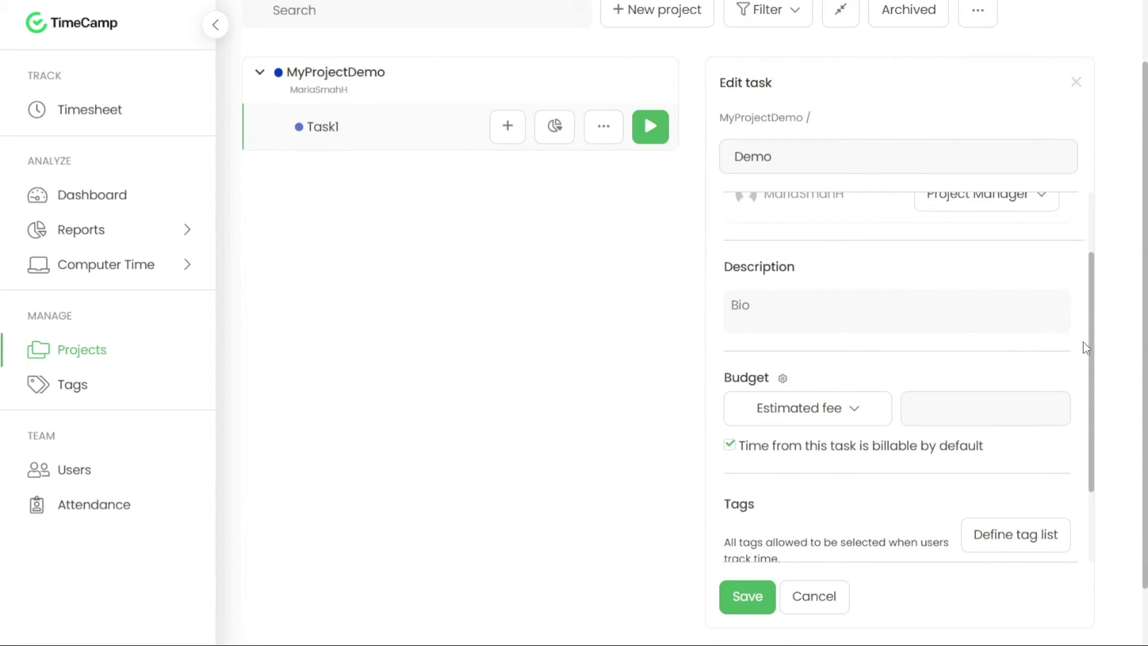
left_click(856, 415)
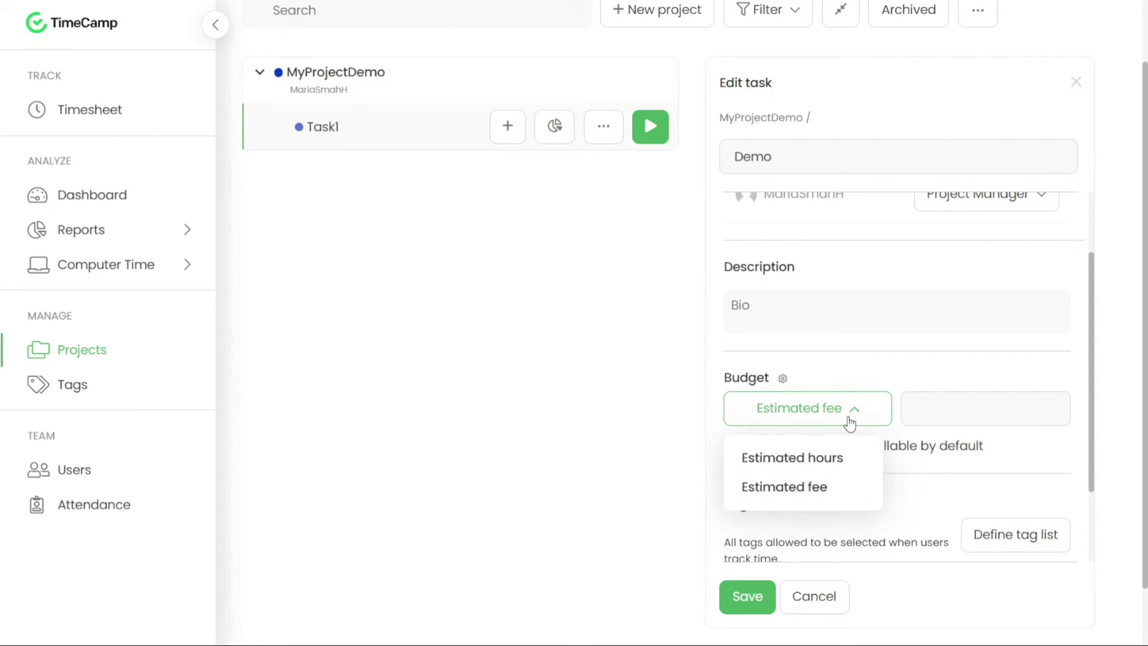
left_click(835, 470)
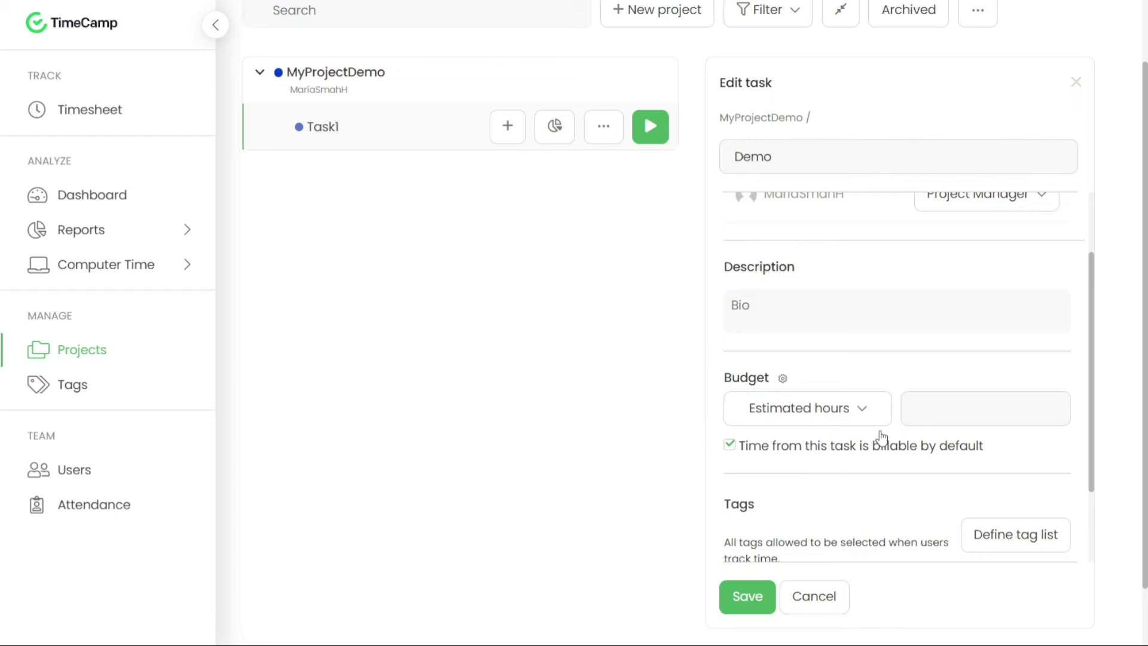
left_click(851, 415)
left_click(818, 491)
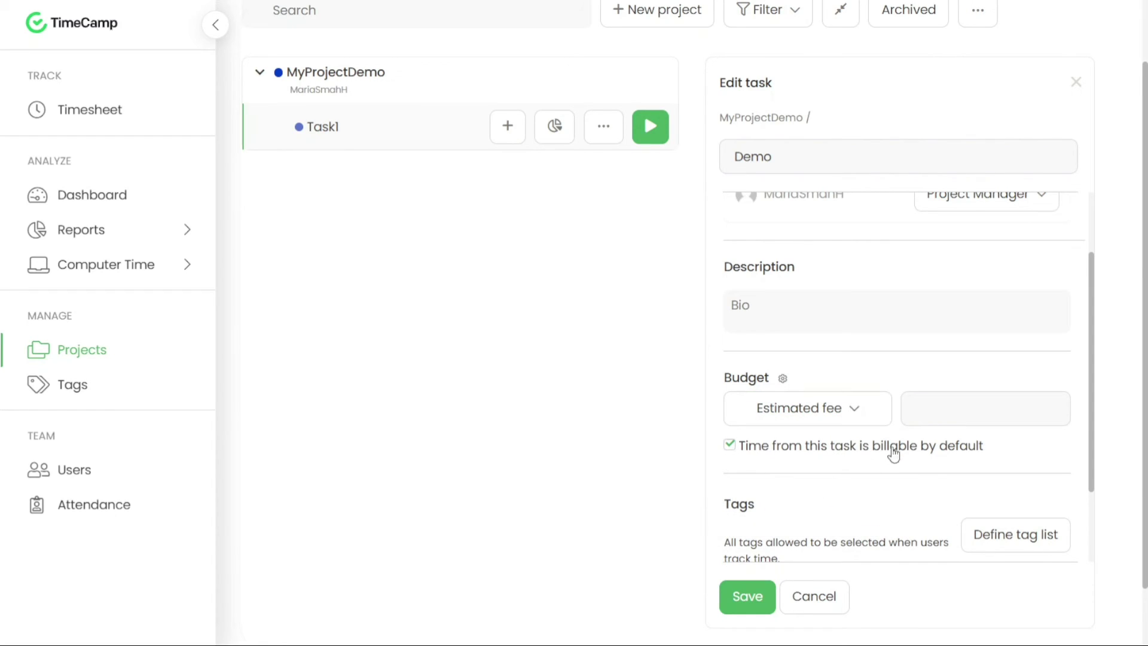
left_click(948, 414)
type("1000")
key("BackSpace")
key("BackSpace")
key("BackSpace")
key("BackSpace")
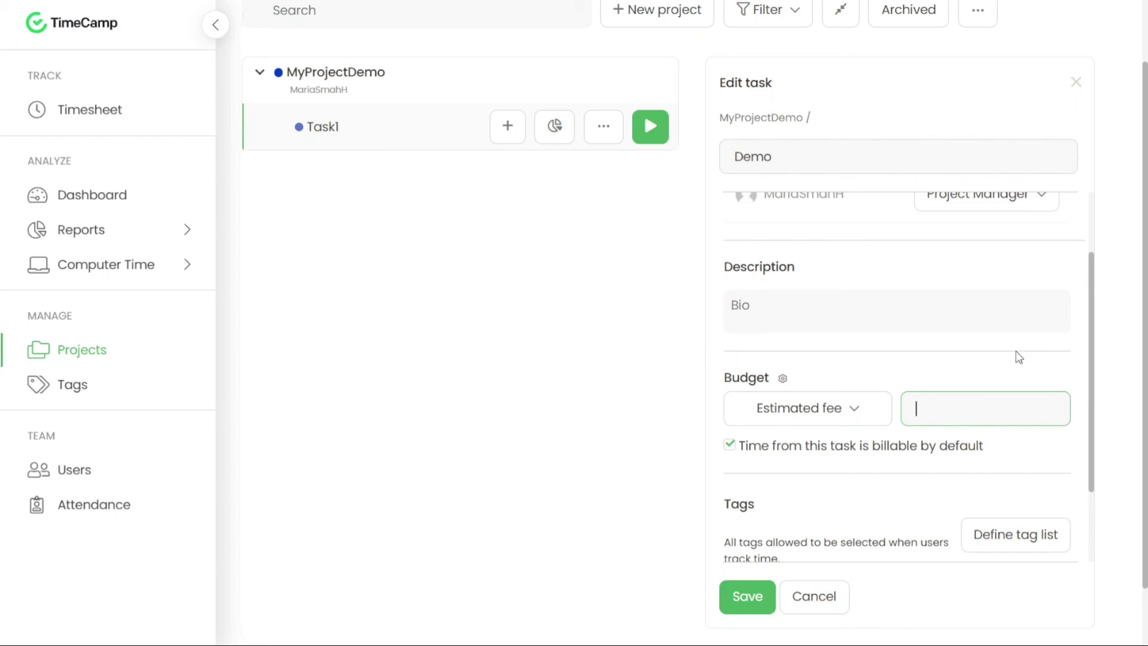
left_click(998, 363)
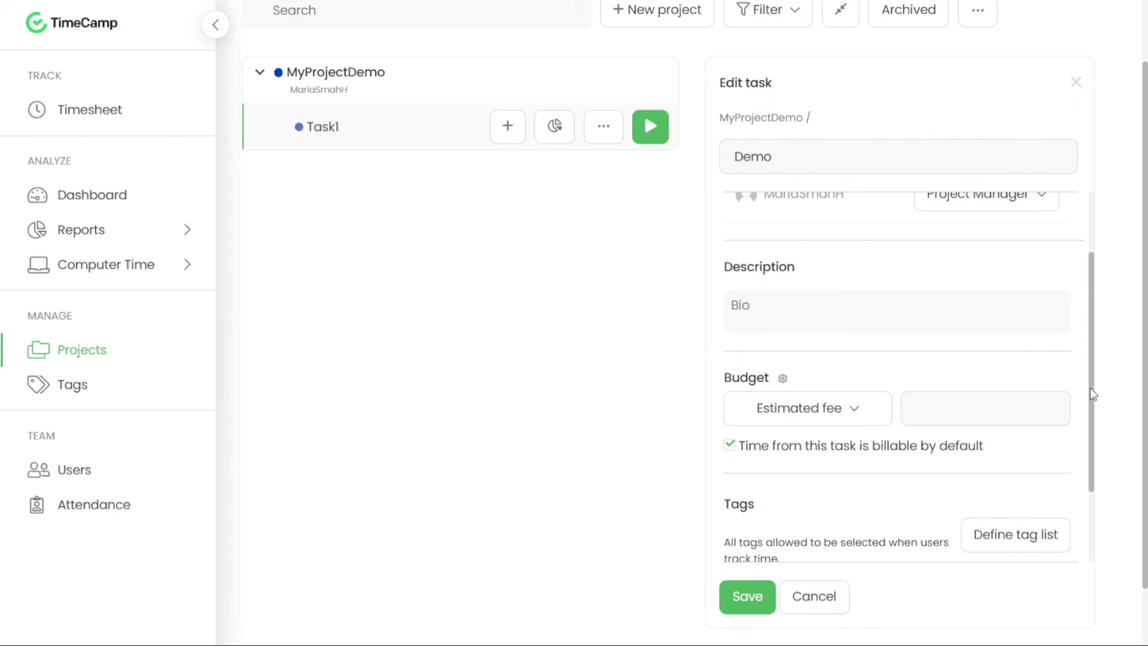
left_click_drag(1089, 387, 1084, 493)
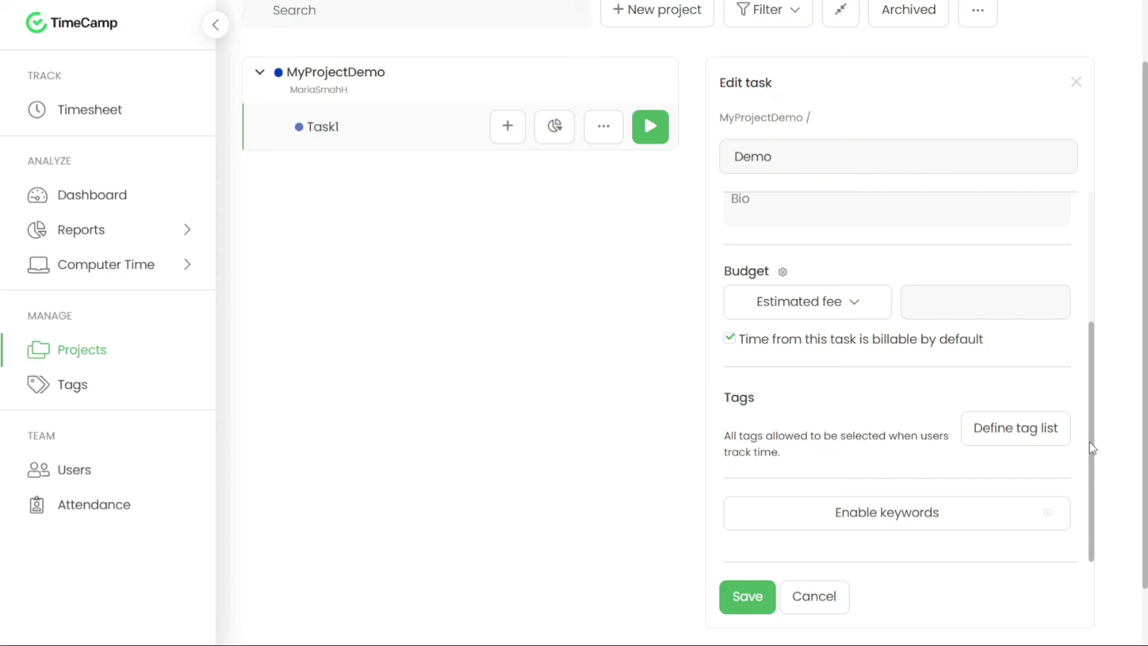
scroll(1090, 449, "up", 4)
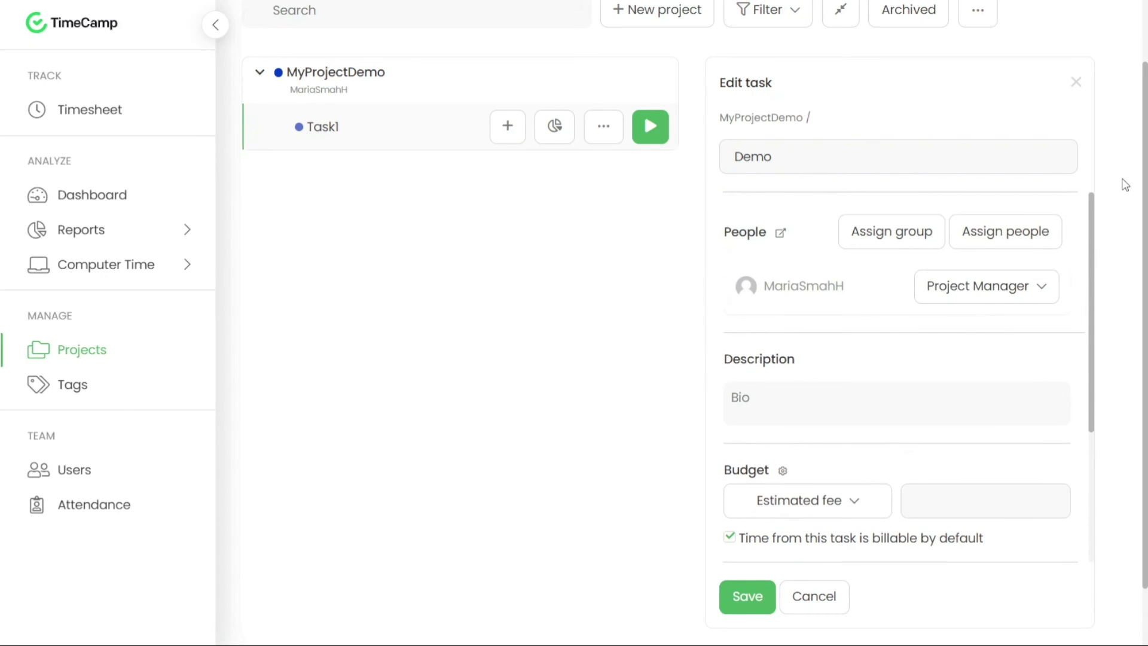
scroll(1095, 356, "down", 4)
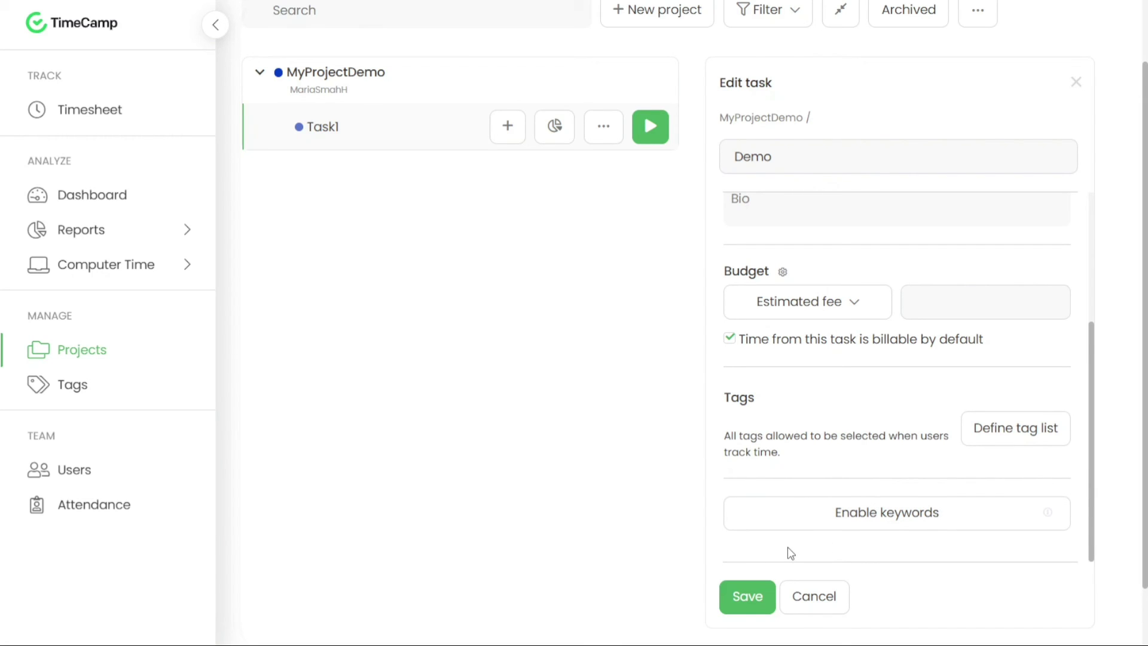
Step: Enable keywords for the task, review the Keywords (rules) field, and save
left_click(890, 518)
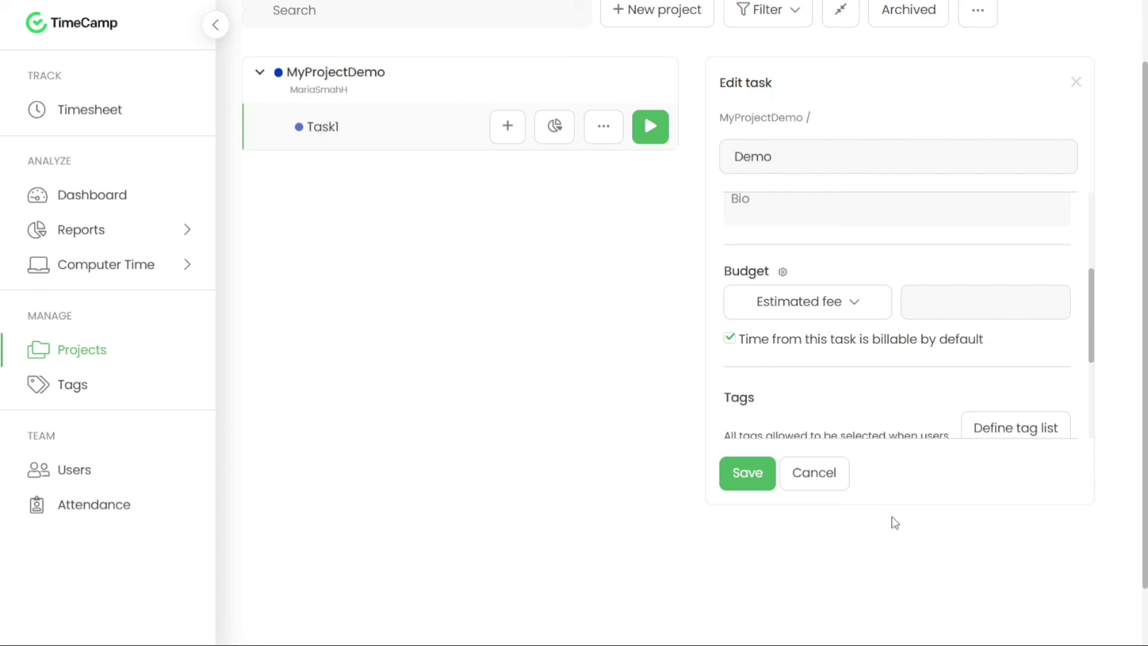
left_click_drag(1091, 326, 1086, 401)
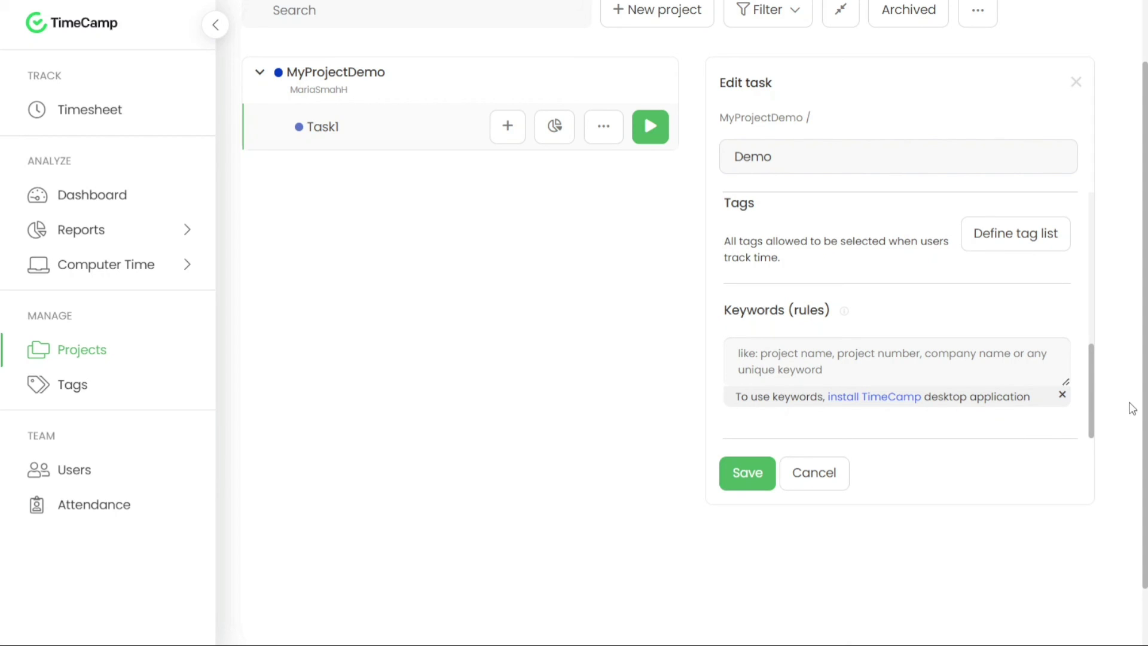
mouse_move(1090, 403)
left_mouse_down()
mouse_move(1090, 385)
mouse_move(1091, 417)
left_mouse_up()
left_click(759, 476)
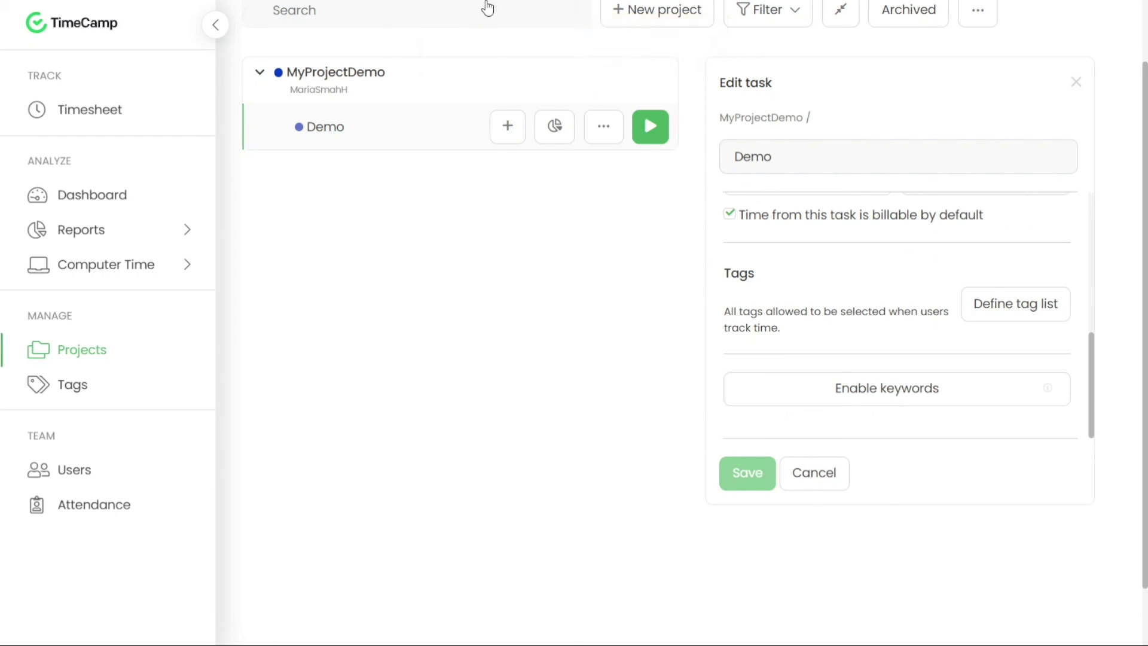
Step: Cancel out of the task form, then reopen the Demo task to verify its details
left_click(826, 489)
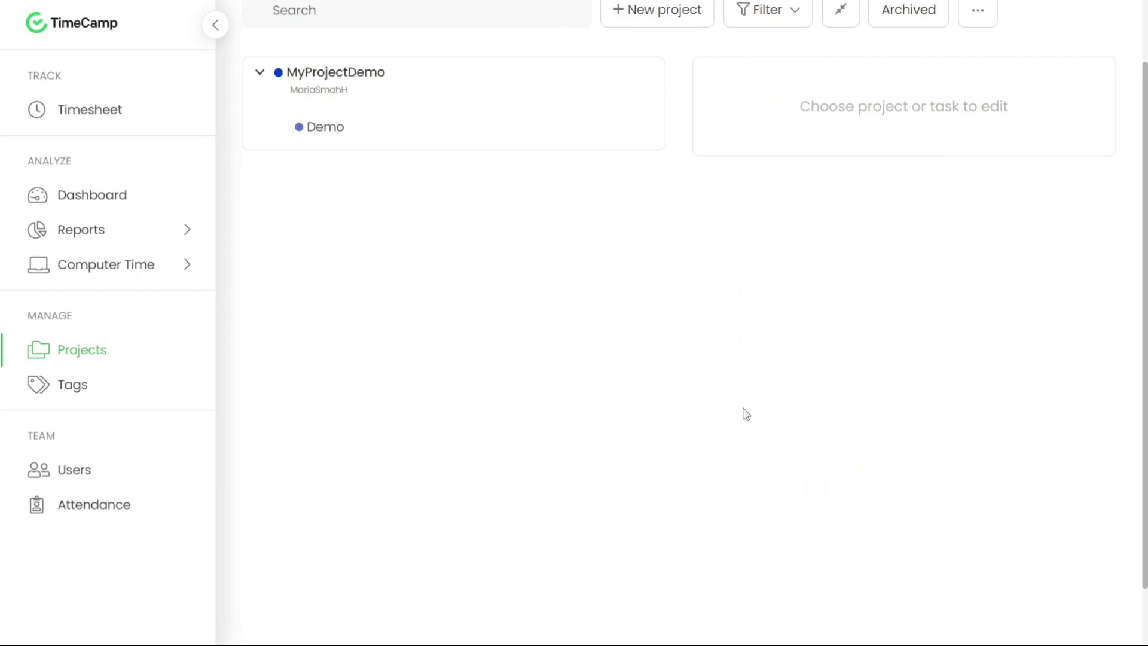
left_click(437, 125)
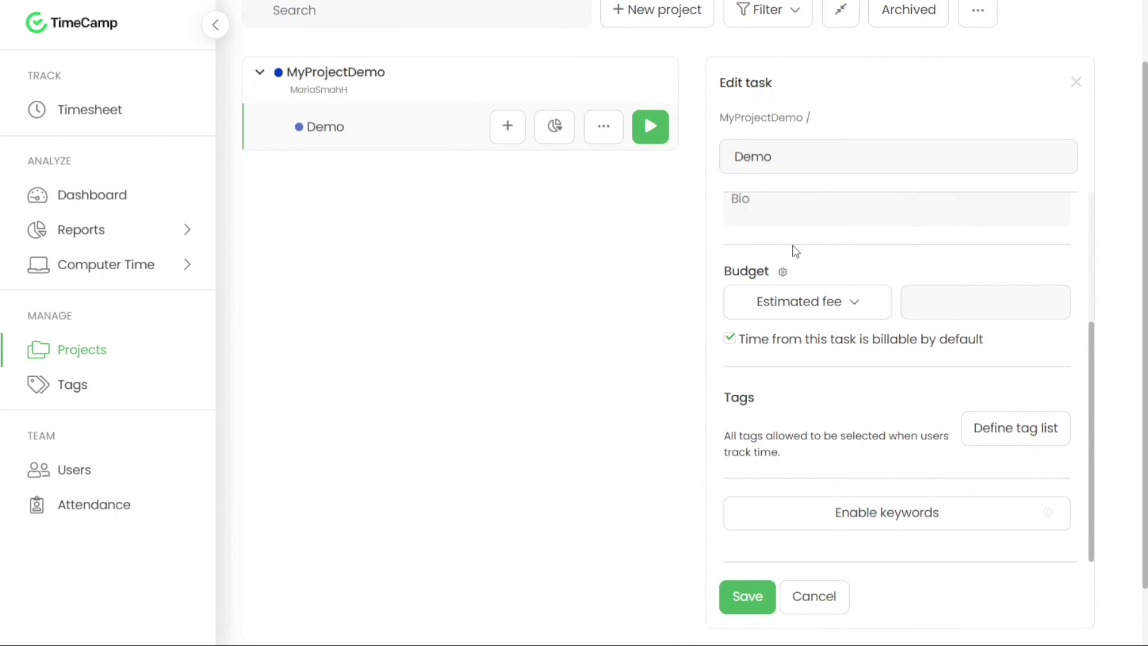
scroll(1078, 307, "up", 3)
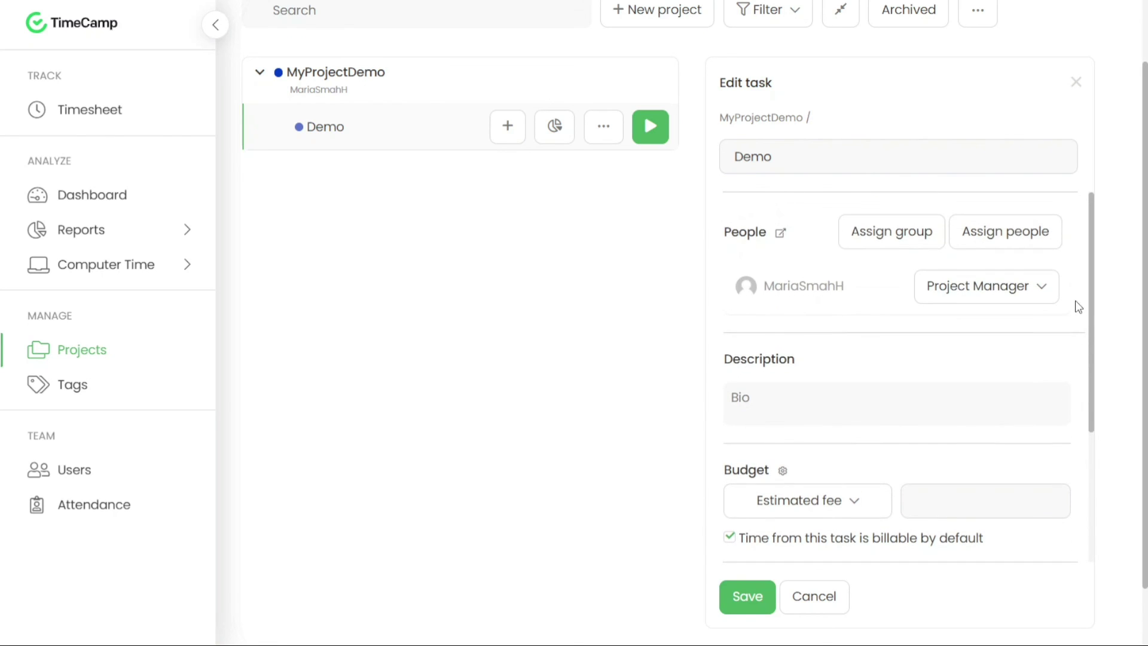